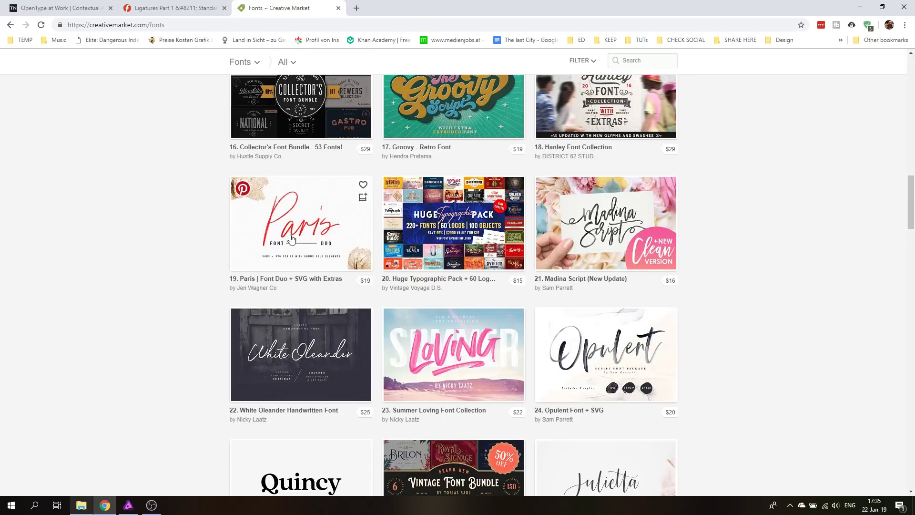
Browse the Creative Market fonts page, then switch to the FONT TOOL SECRETS document in Affinity Photo
{"action": "scroll", "coordinate": [242, 249], "scroll_direction": "down", "scroll_amount": 5}
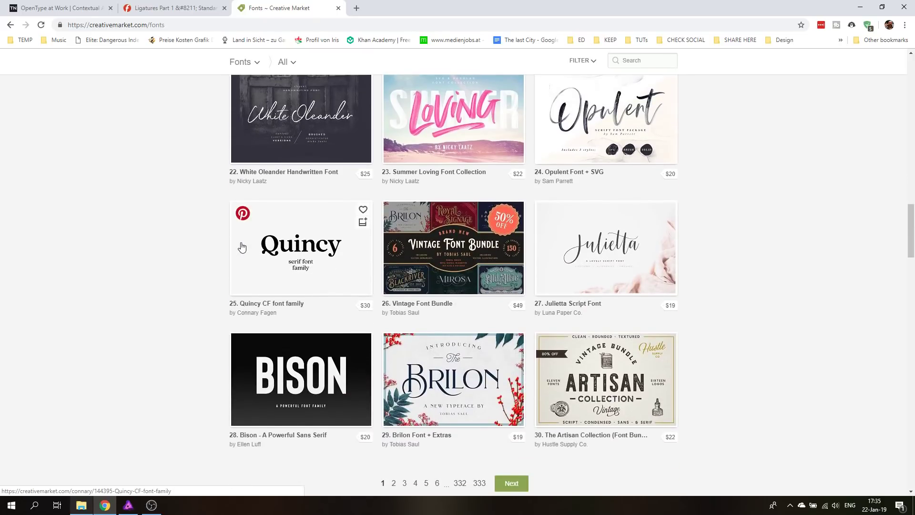
{"action": "scroll", "coordinate": [243, 248], "scroll_direction": "up", "scroll_amount": 4}
{"action": "scroll", "coordinate": [244, 245], "scroll_direction": "up", "scroll_amount": 2}
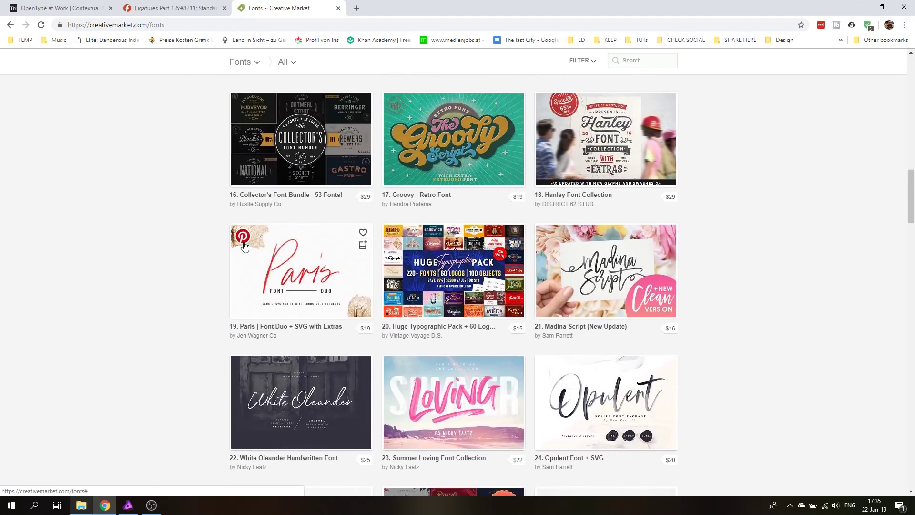
{"action": "scroll", "coordinate": [244, 246], "scroll_direction": "up", "scroll_amount": 2}
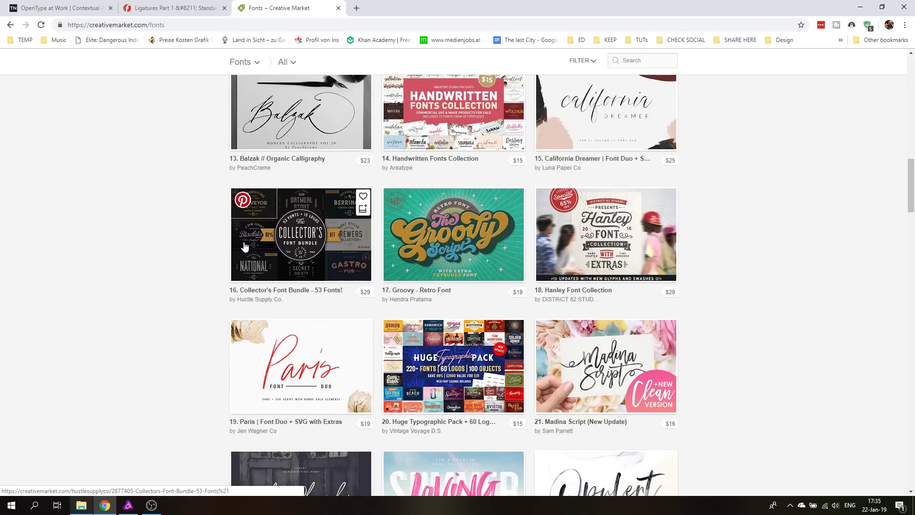
{"action": "scroll", "coordinate": [244, 245], "scroll_direction": "up", "scroll_amount": 2}
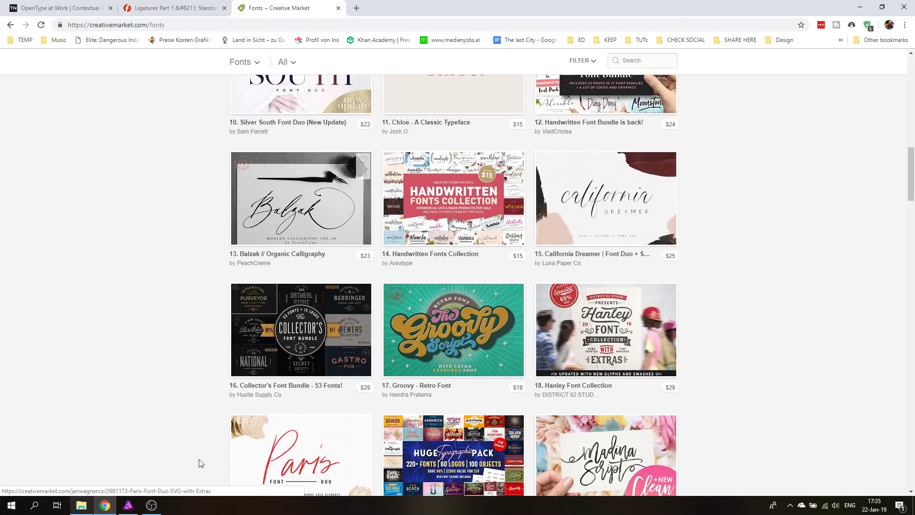
{"action": "left_click", "coordinate": [128, 505]}
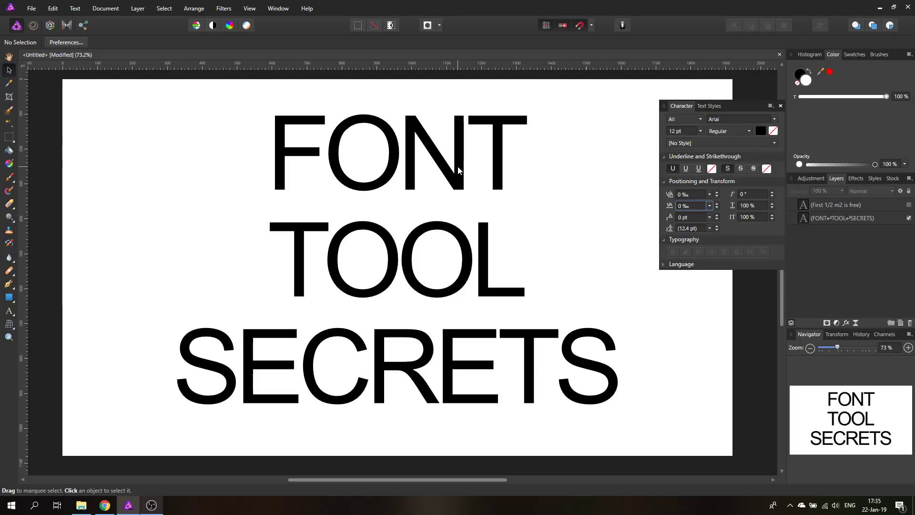
Nudge the Character panel right, check the View menu, and open the font collection list set to All
{"action": "left_click_drag", "start_coordinate": [739, 104], "coordinate": [765, 99]}
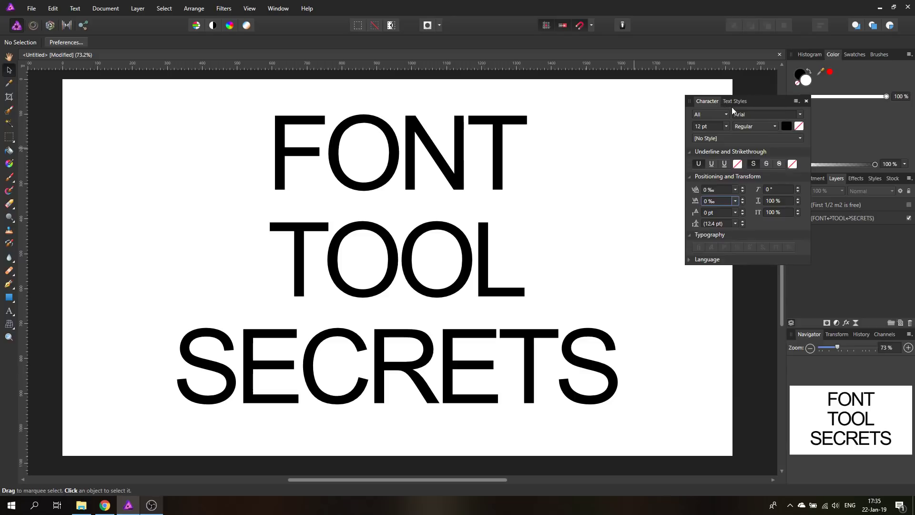
{"action": "left_click", "coordinate": [250, 10]}
{"action": "mouse_move", "coordinate": [287, 159]}
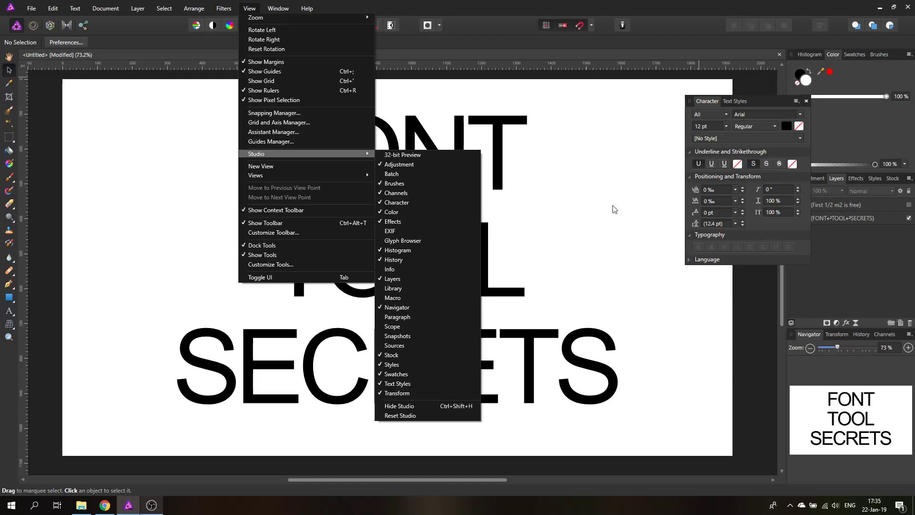
{"action": "left_click", "coordinate": [248, 10]}
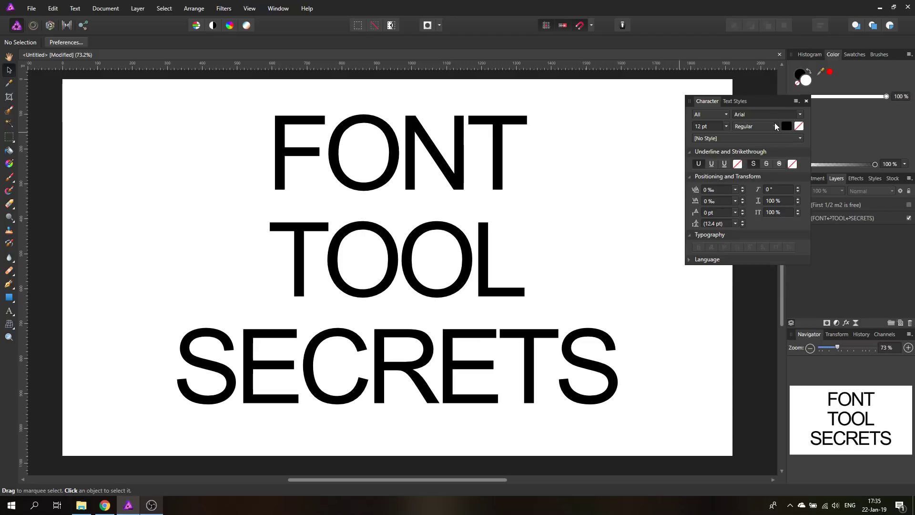
{"action": "left_click", "coordinate": [716, 116]}
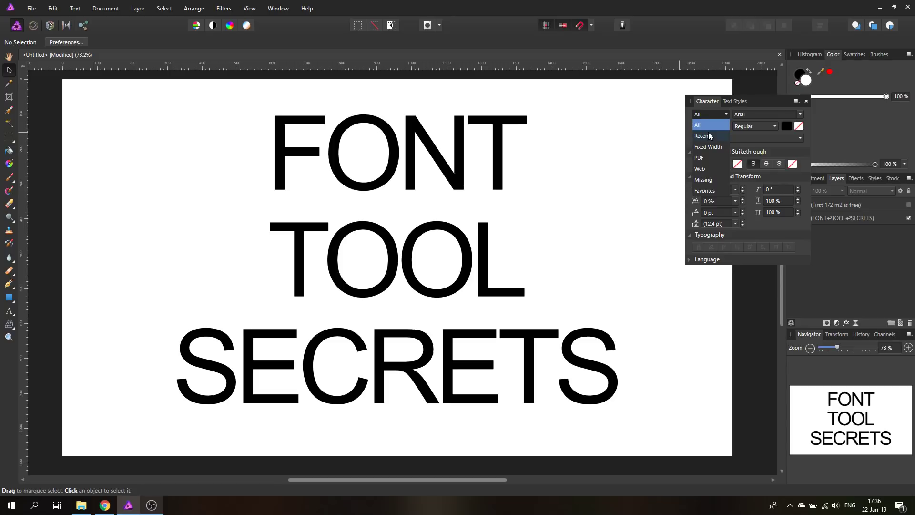
Filter the font collection to Recent, then to Favorites, keeping Arial
{"action": "left_click", "coordinate": [708, 133]}
{"action": "left_click", "coordinate": [800, 115]}
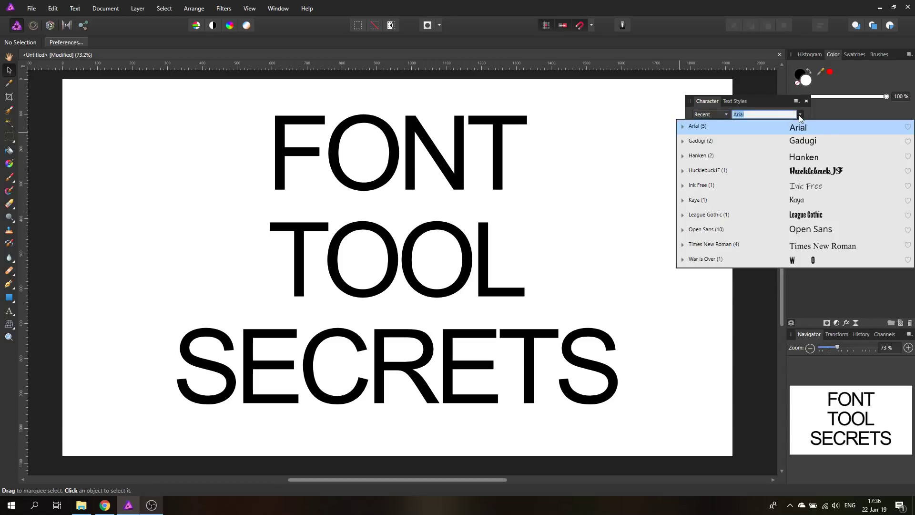
{"action": "left_click", "coordinate": [801, 114]}
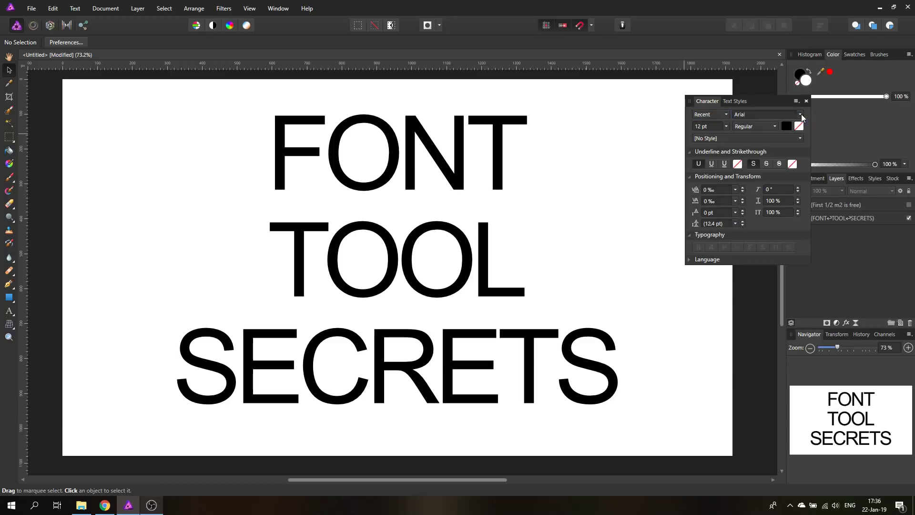
{"action": "left_click", "coordinate": [721, 115]}
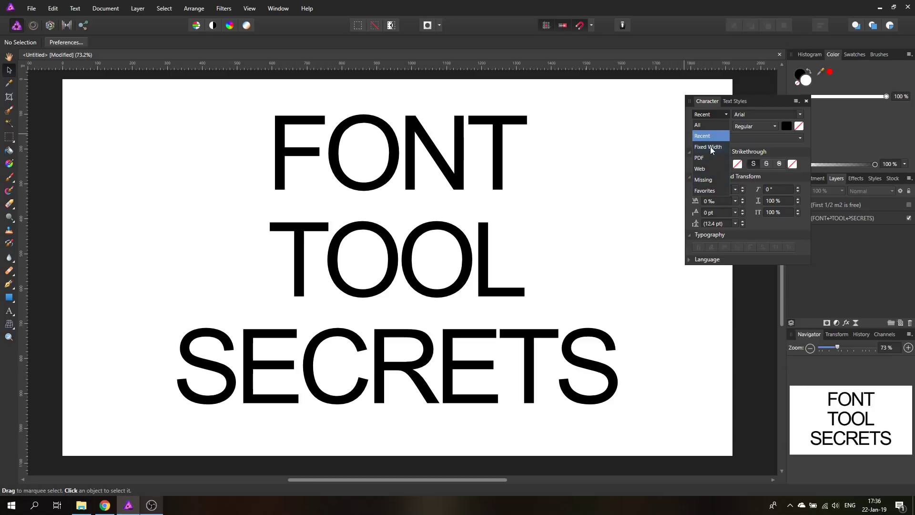
{"action": "left_click", "coordinate": [712, 194]}
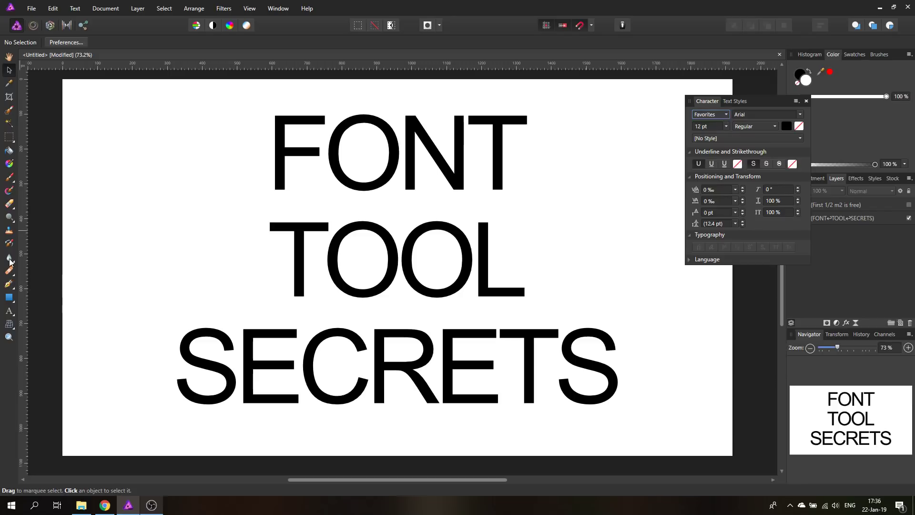
With the Artistic Text tool, browse the full font family list
{"action": "left_click", "coordinate": [11, 313]}
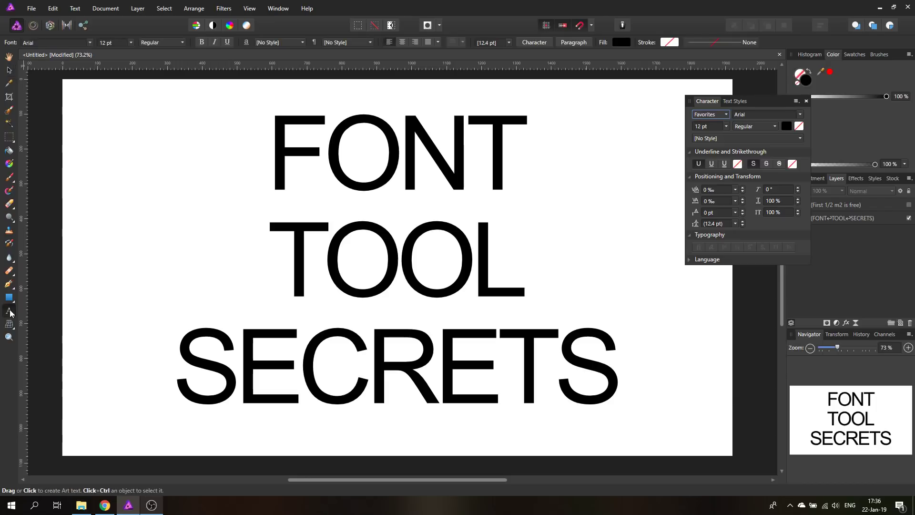
{"action": "left_click", "coordinate": [89, 43]}
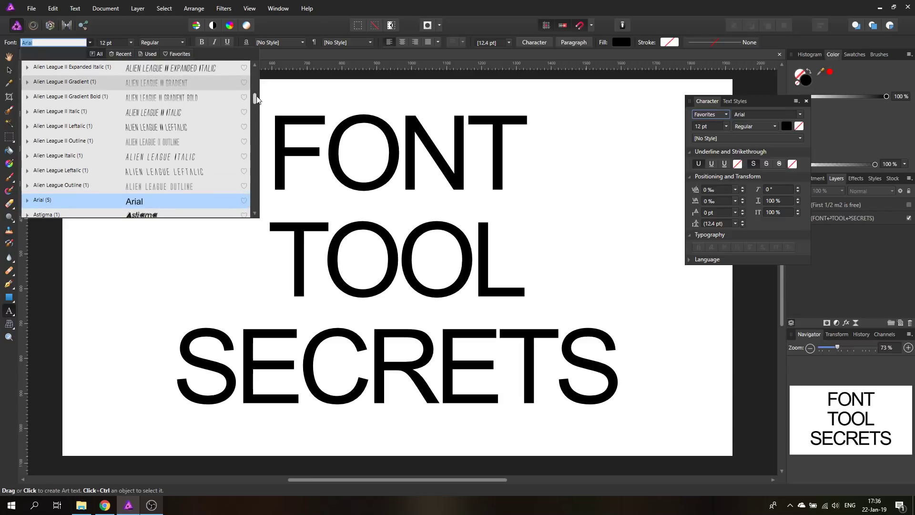
{"action": "left_click_drag", "start_coordinate": [256, 99], "coordinate": [255, 116]}
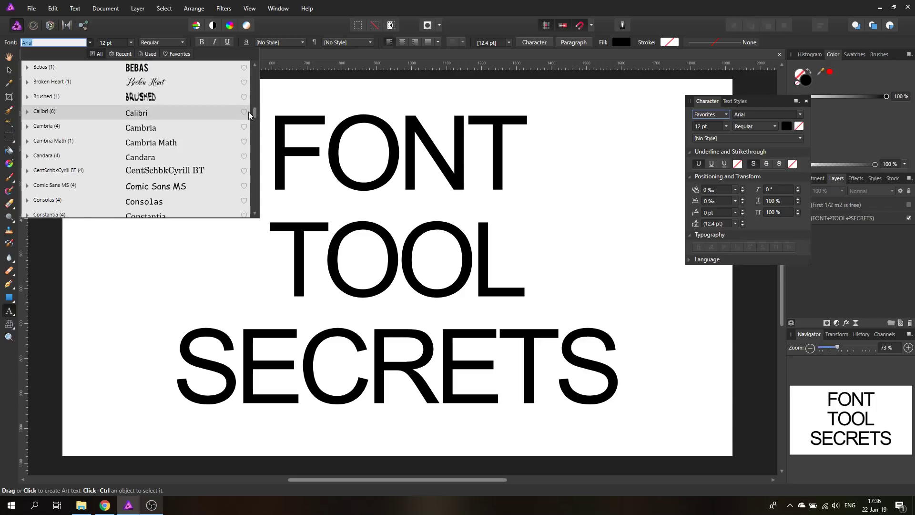
{"action": "left_click", "coordinate": [89, 43]}
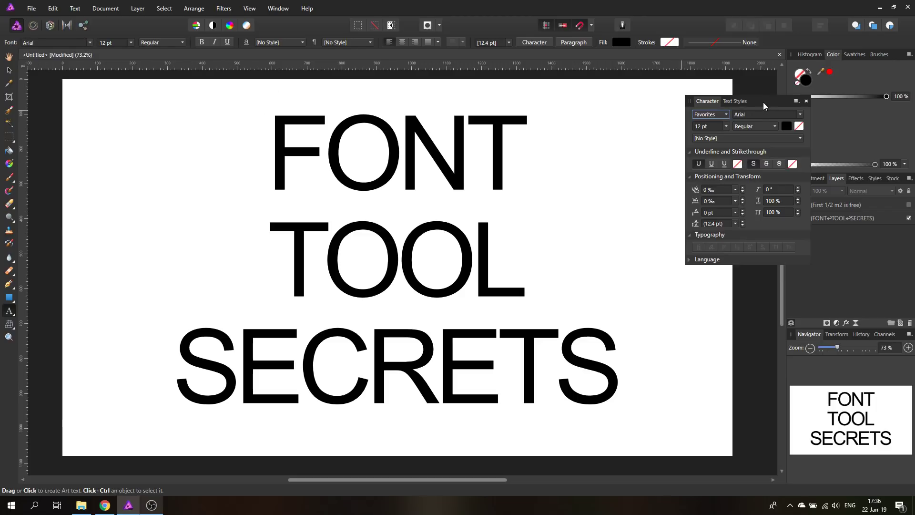
Return the font collection to All and go back to the Move tool
{"action": "left_click", "coordinate": [730, 113]}
{"action": "left_click", "coordinate": [713, 125]}
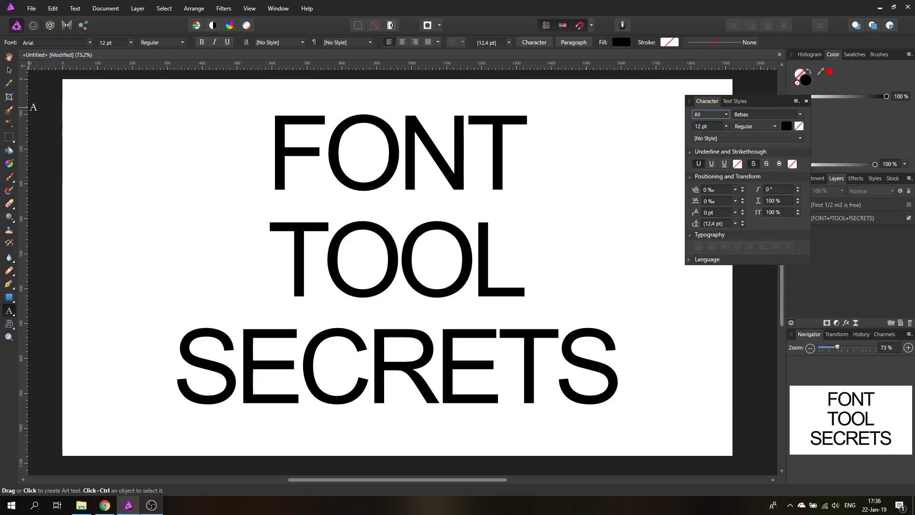
{"action": "left_click", "coordinate": [8, 56]}
{"action": "left_click", "coordinate": [10, 70]}
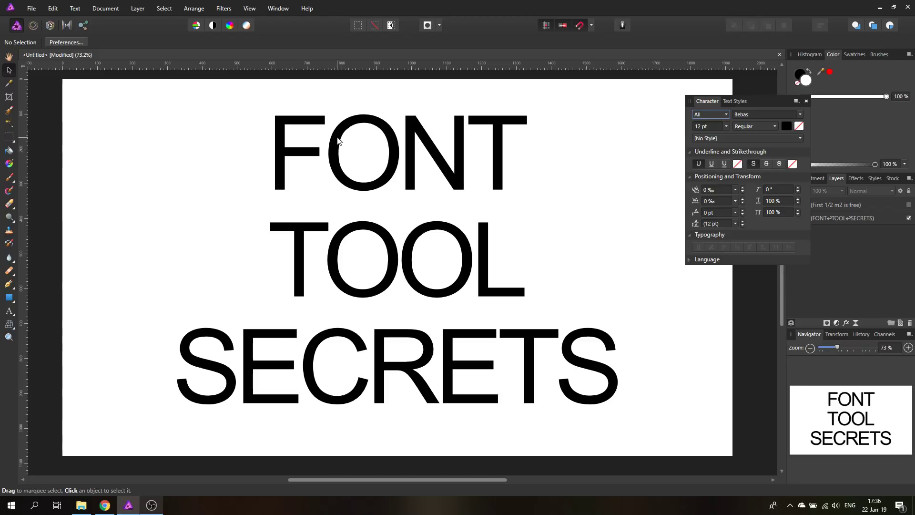
Select the Arial 296 pt headline and preview its Black style, keeping Regular
{"action": "left_click", "coordinate": [340, 142]}
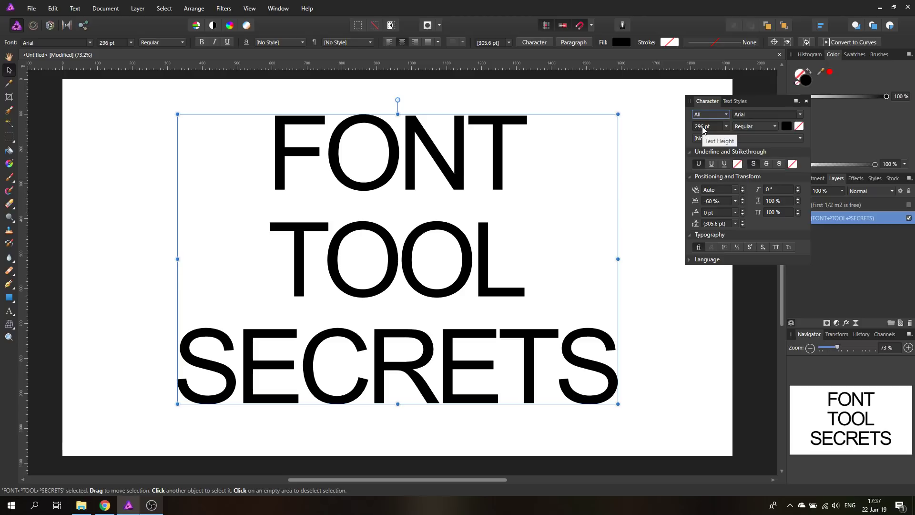
{"action": "left_click", "coordinate": [764, 130]}
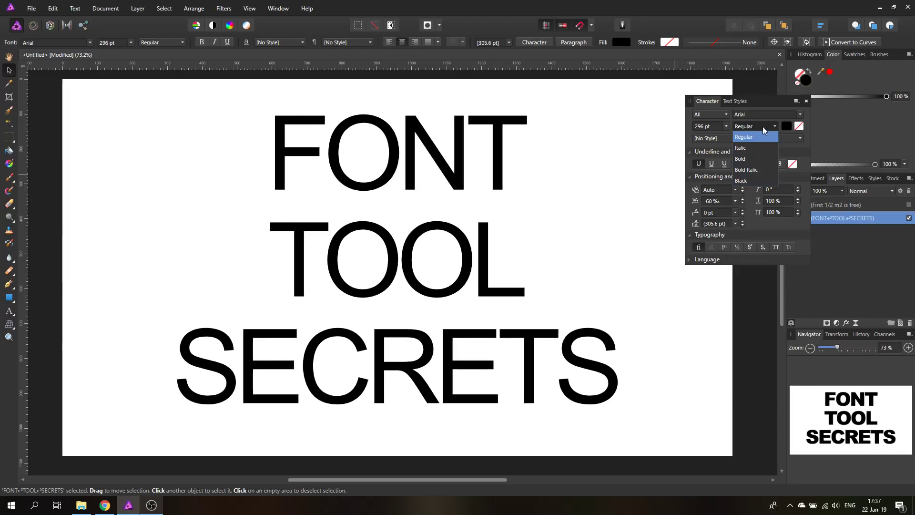
{"action": "left_click", "coordinate": [762, 125]}
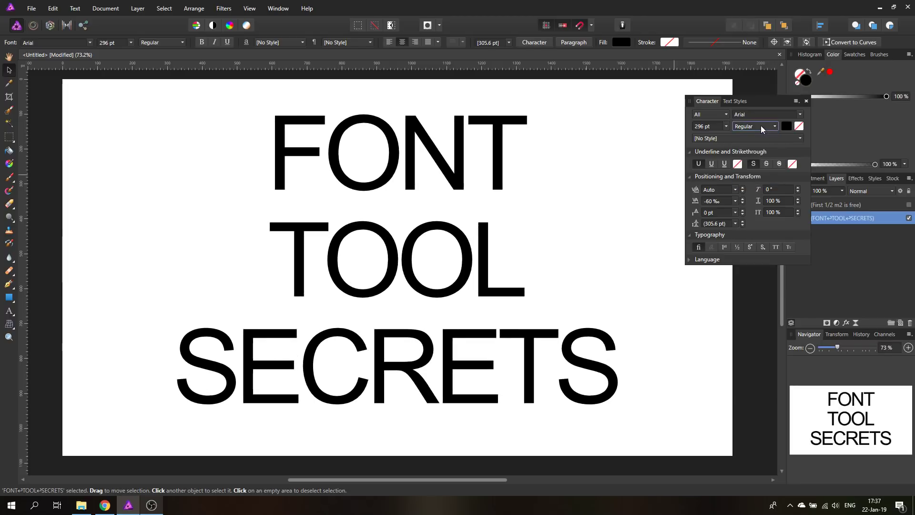
Give the heading a medium blue background colour (HSL 230, 50, 64)
{"action": "left_click", "coordinate": [800, 126]}
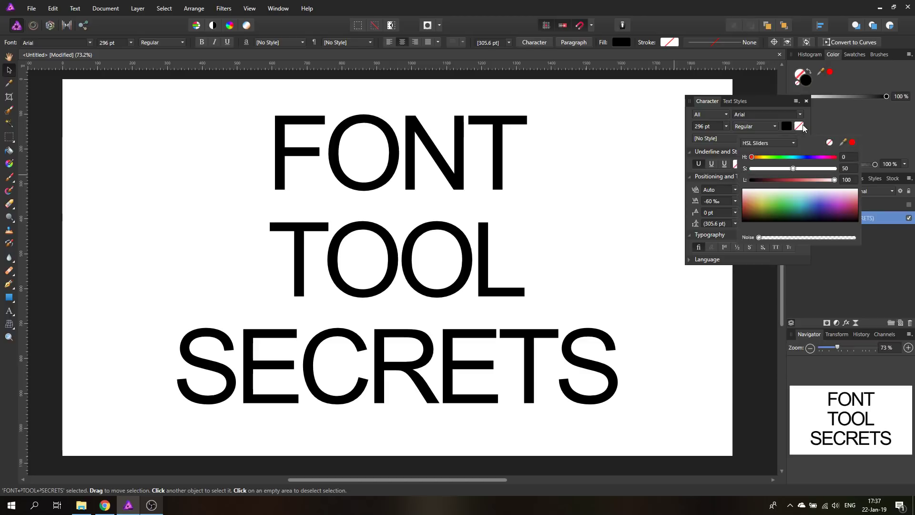
{"action": "left_click", "coordinate": [805, 156]}
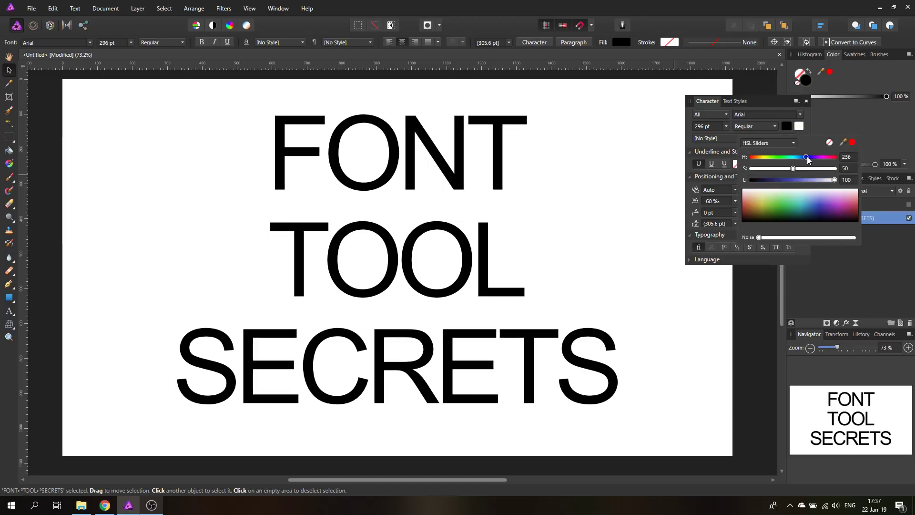
{"action": "left_click", "coordinate": [815, 207]}
{"action": "left_click", "coordinate": [822, 207]}
{"action": "left_click", "coordinate": [816, 198]}
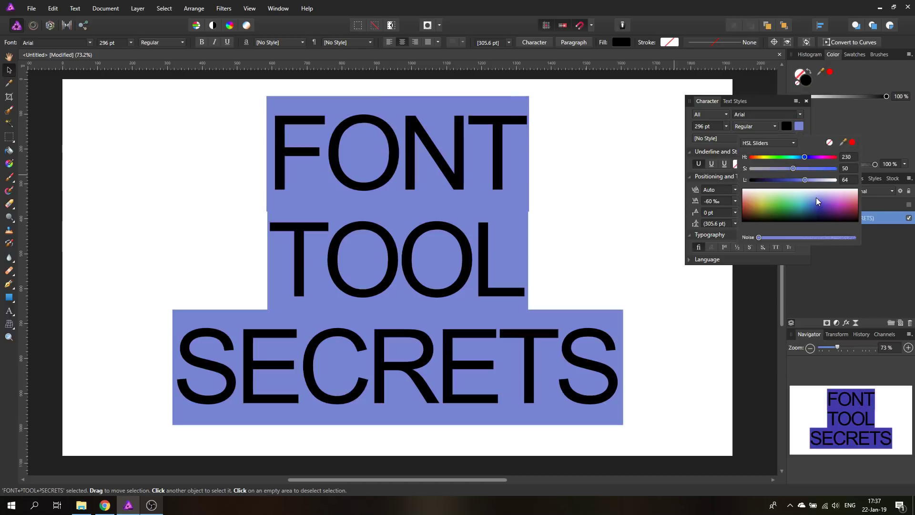
{"action": "left_click", "coordinate": [816, 200]}
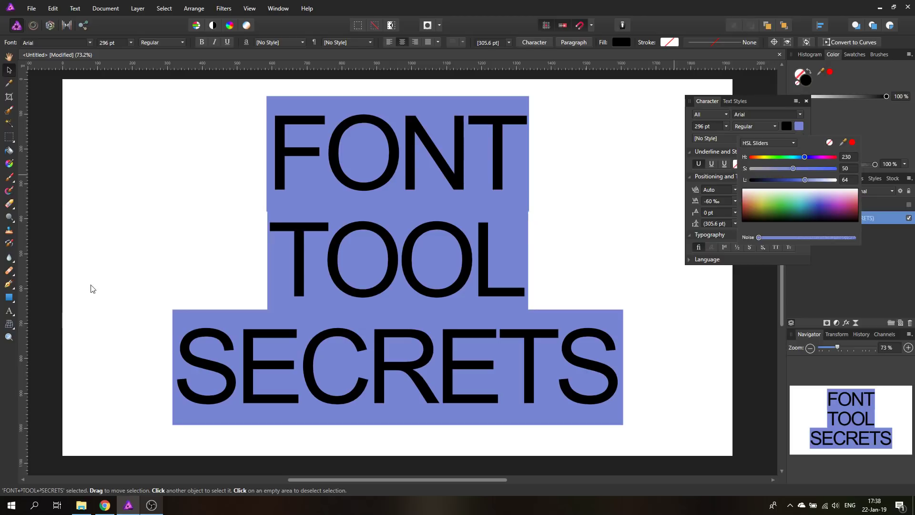
Zoom in on the highlighted heading, then fit the whole page with Ctrl+0
{"action": "left_click", "coordinate": [9, 337]}
{"action": "scroll", "coordinate": [267, 211], "scroll_direction": "up", "scroll_amount": 6}
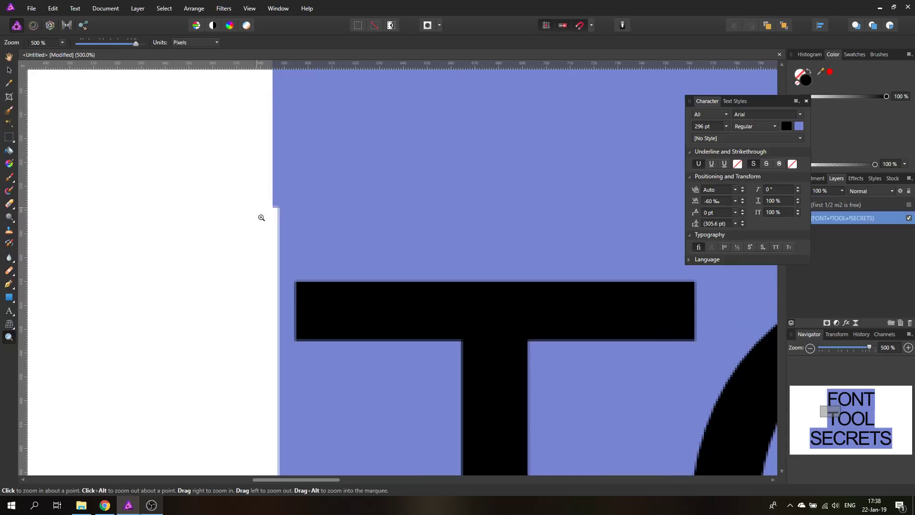
{"action": "left_click", "coordinate": [9, 71]}
{"action": "key", "text": "ctrl+0"}
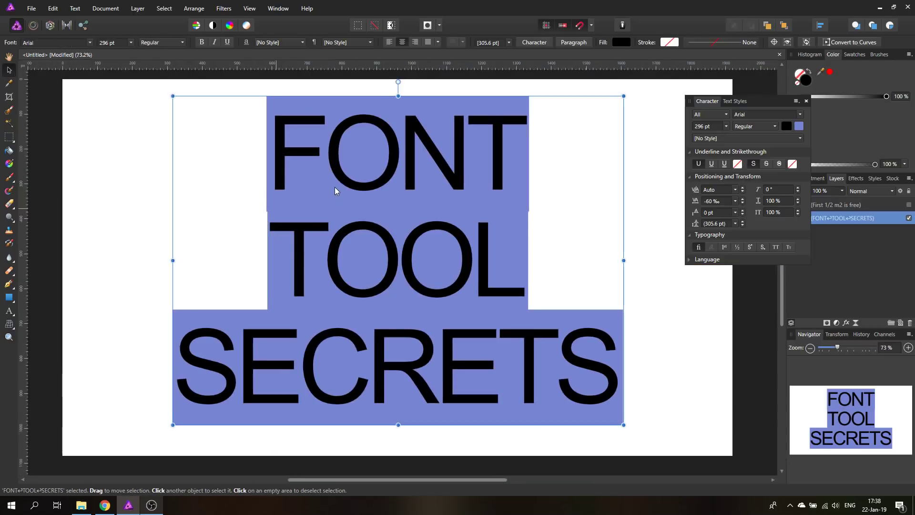
Draw a large rectangle over the text, move it below the text layer, and fill it dark navy
{"action": "left_click", "coordinate": [9, 297]}
{"action": "left_click_drag", "start_coordinate": [122, 155], "coordinate": [659, 436]}
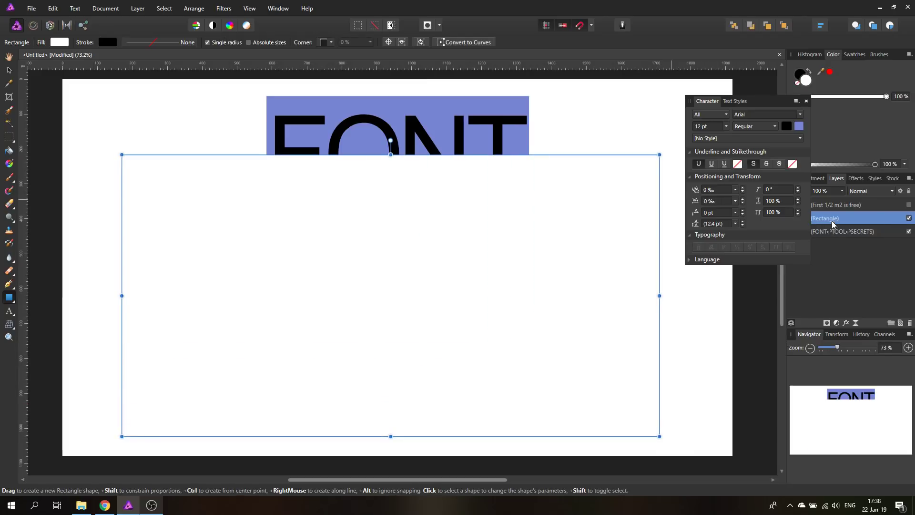
{"action": "left_click_drag", "start_coordinate": [833, 222], "coordinate": [831, 256]}
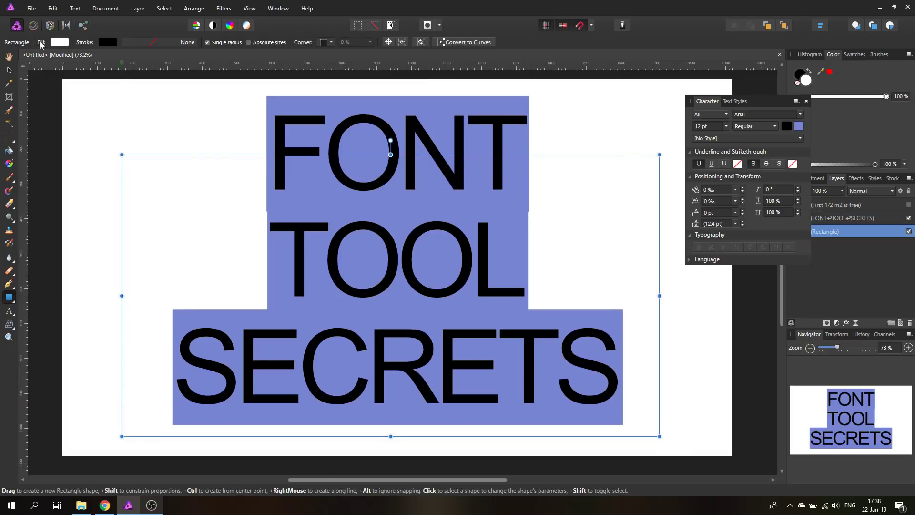
{"action": "left_click", "coordinate": [59, 42]}
{"action": "left_click_drag", "start_coordinate": [46, 91], "coordinate": [48, 92]}
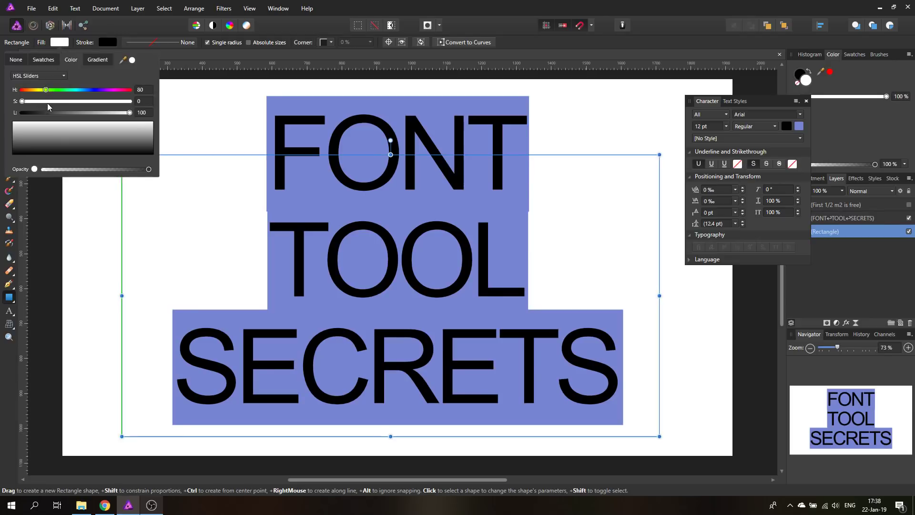
{"action": "left_click_drag", "start_coordinate": [48, 101], "coordinate": [130, 101]}
{"action": "left_click", "coordinate": [104, 148]}
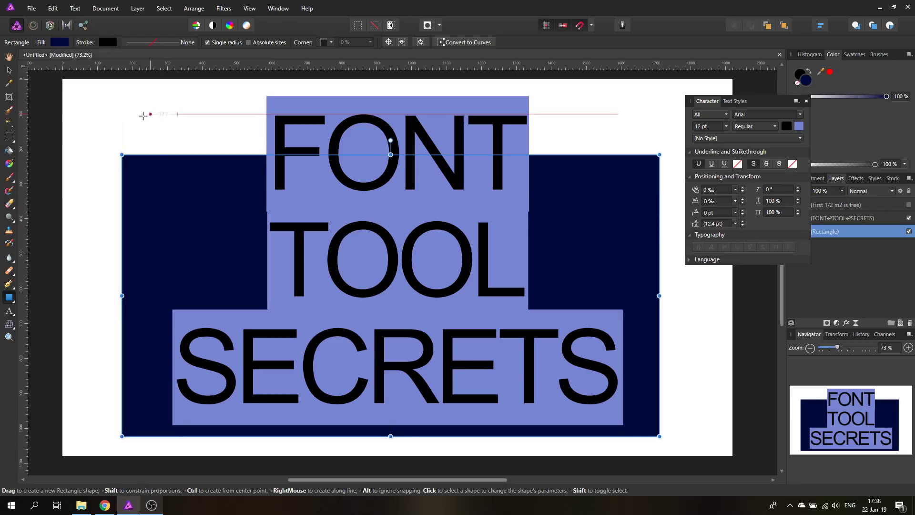
Undo the navy rectangle and set the text background colour to None
{"action": "left_click", "coordinate": [8, 70]}
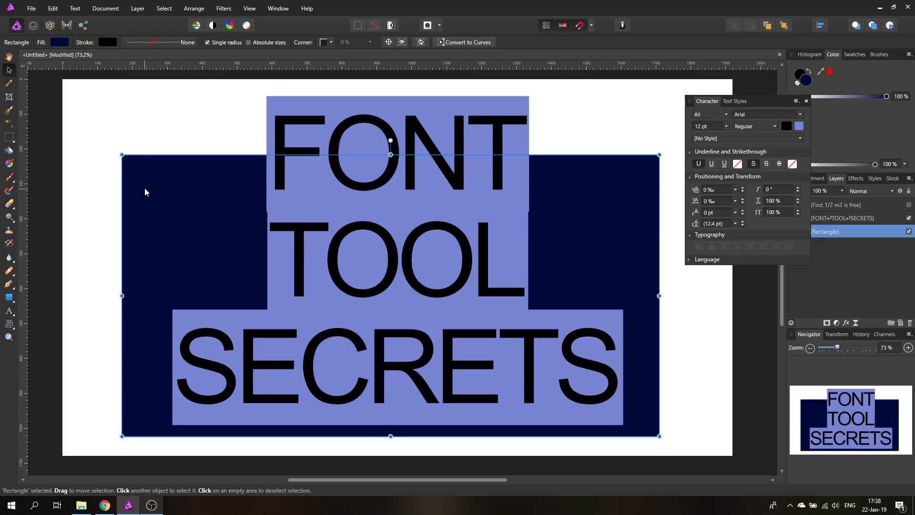
{"action": "key", "text": "ctrl+z"}
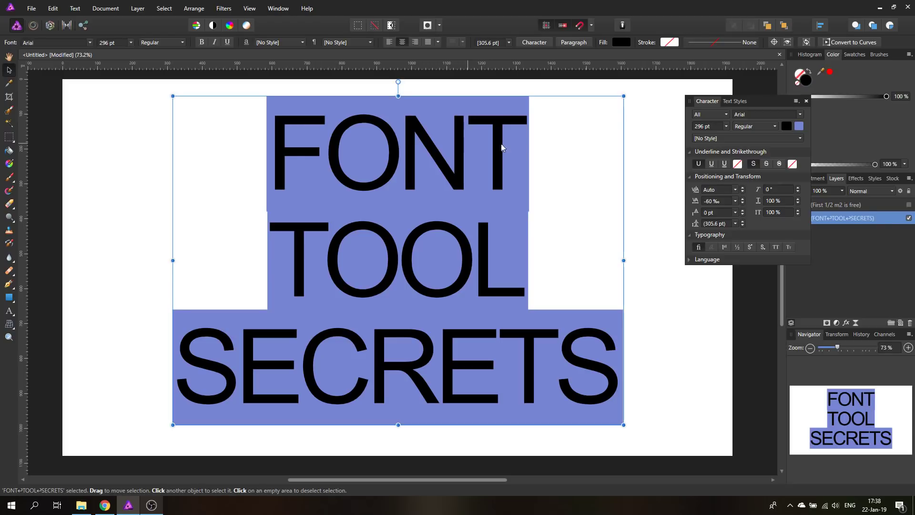
{"action": "left_click", "coordinate": [800, 125]}
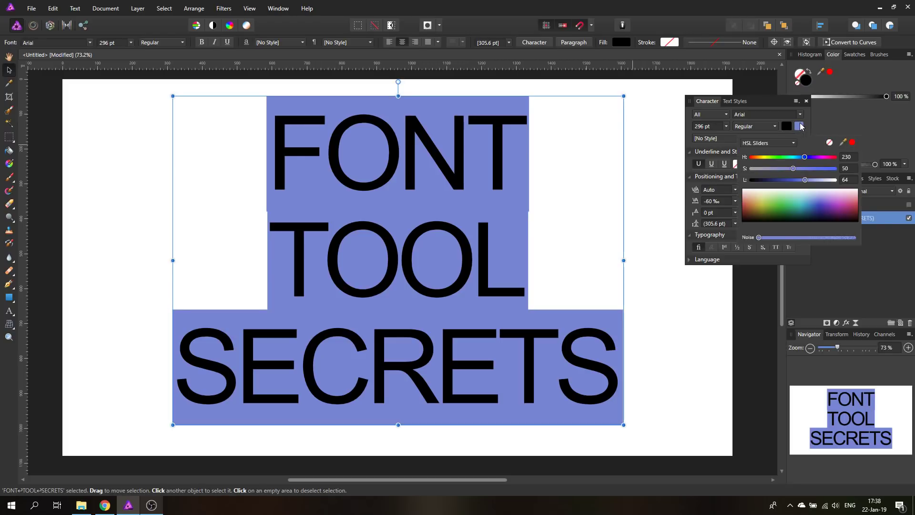
{"action": "left_click", "coordinate": [831, 143]}
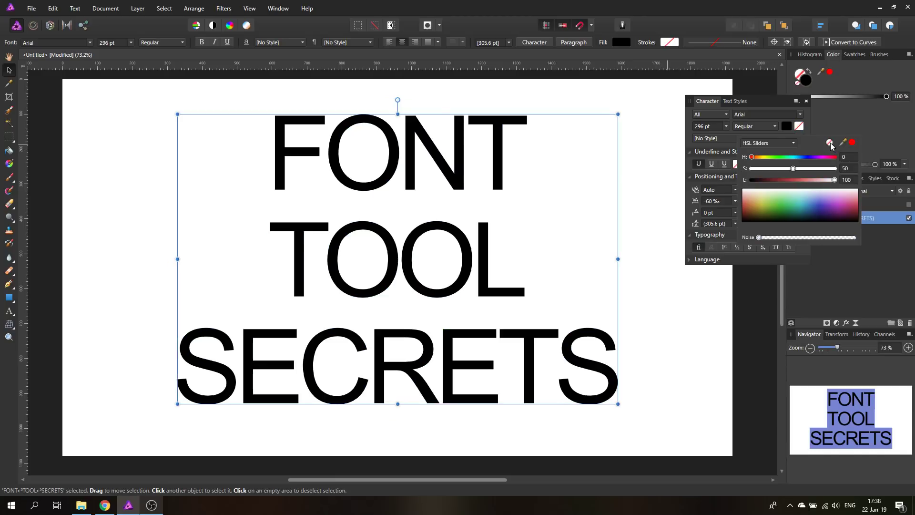
Close the background picker and preview the Emphasis and Strong styles, keeping [No Style]
{"action": "left_click", "coordinate": [800, 126]}
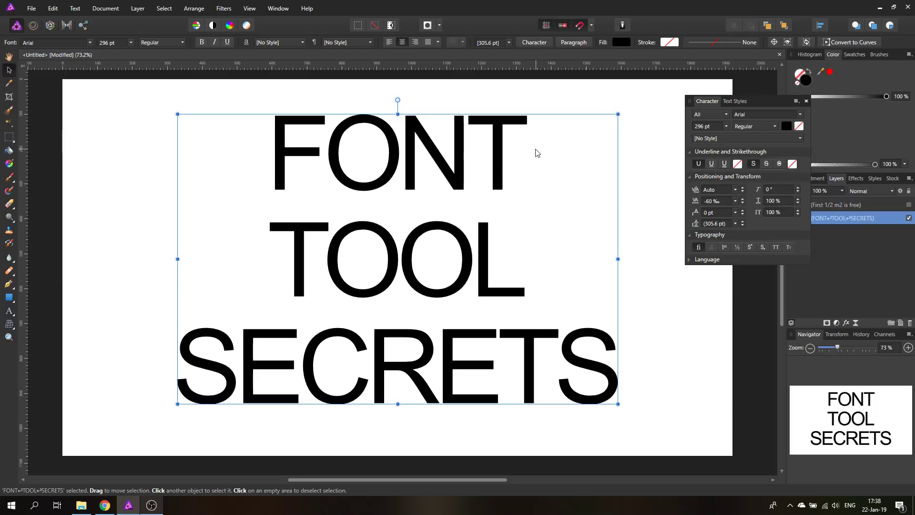
{"action": "left_click", "coordinate": [705, 138]}
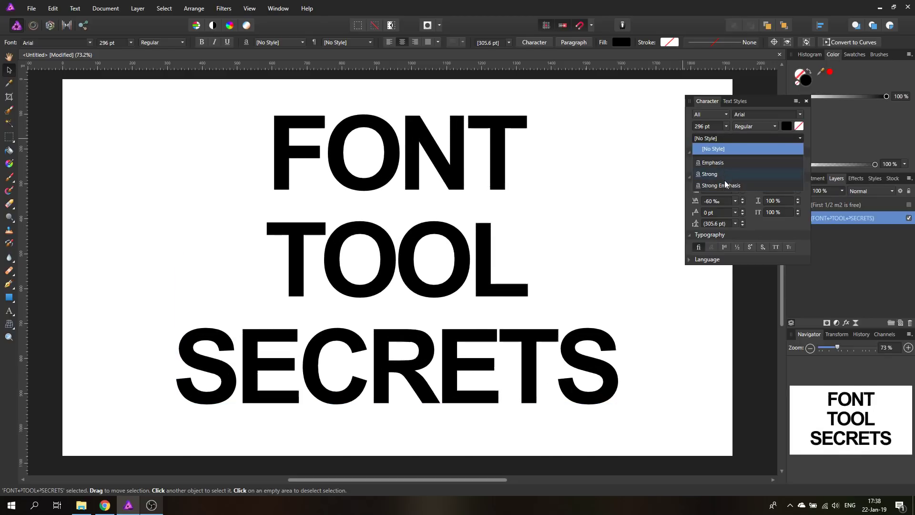
{"action": "left_click", "coordinate": [719, 140]}
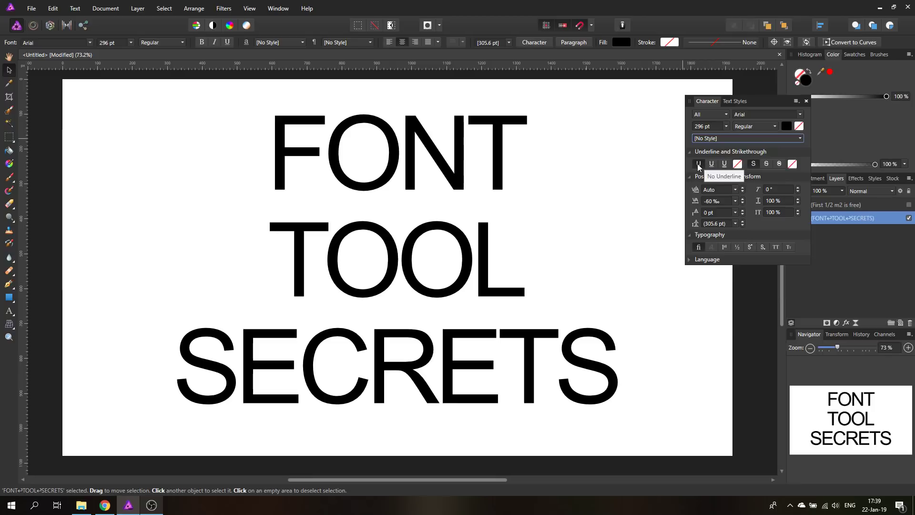
Double-underline all three lines, trying red before resetting the colour to default black
{"action": "left_click", "coordinate": [712, 165]}
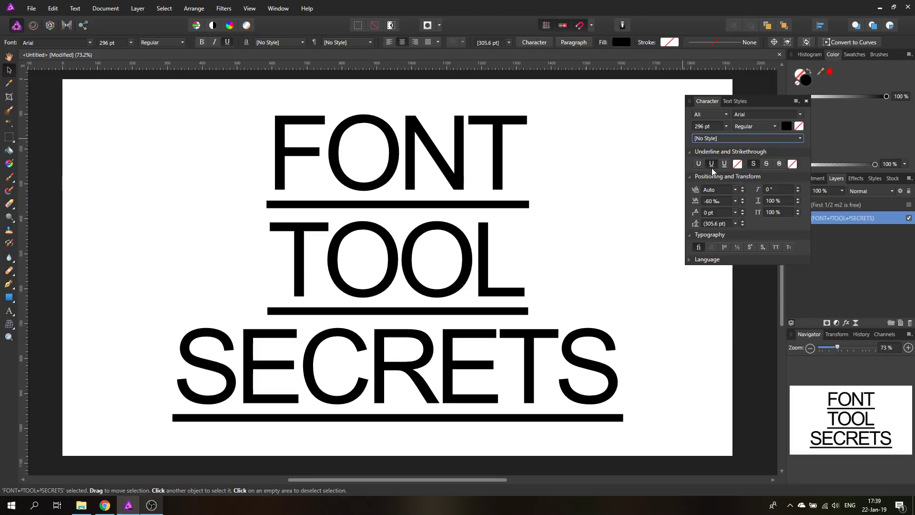
{"action": "left_click", "coordinate": [724, 166]}
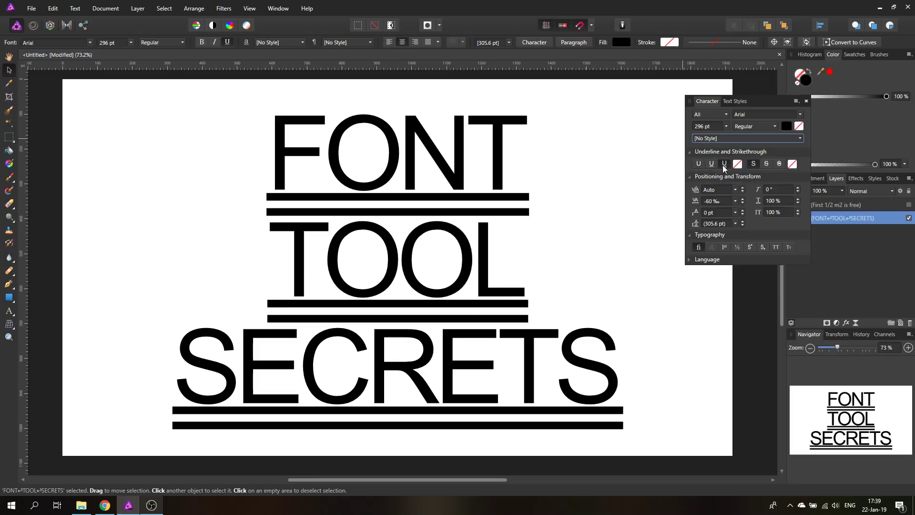
{"action": "left_click", "coordinate": [738, 165]}
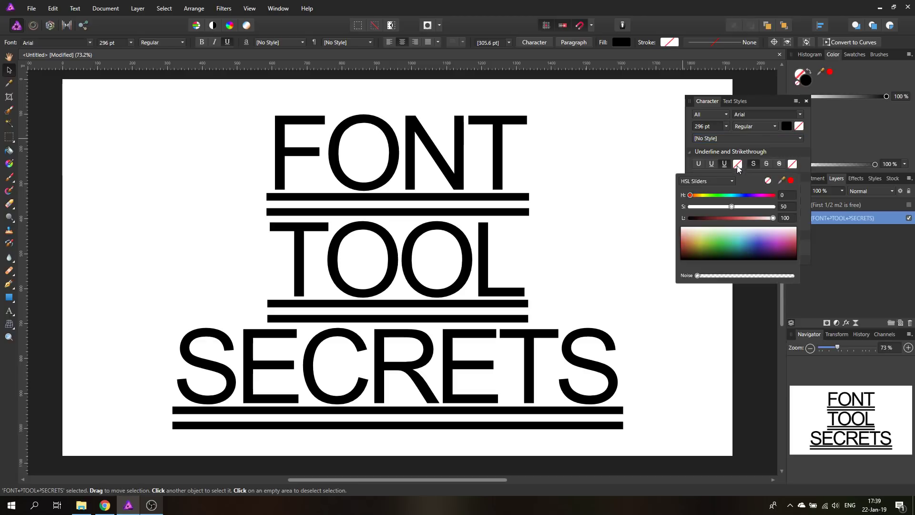
{"action": "left_click_drag", "start_coordinate": [699, 238], "coordinate": [680, 247]}
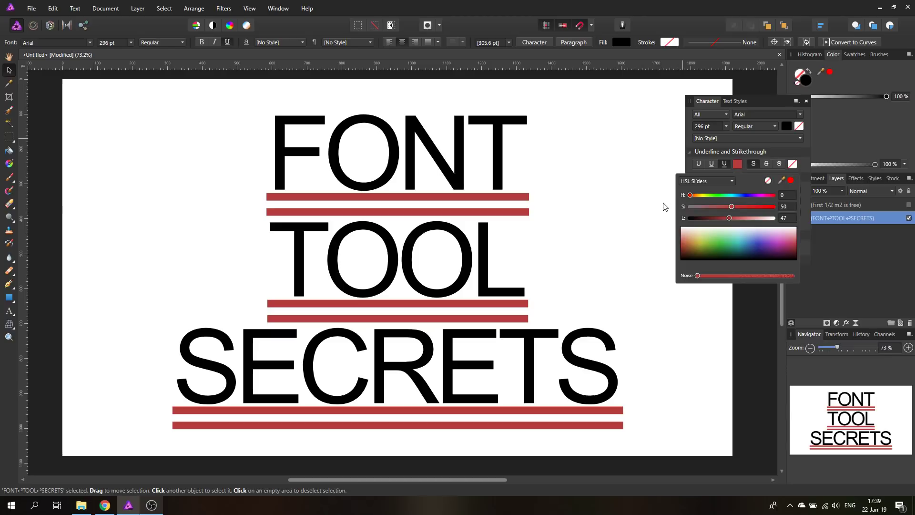
{"action": "left_click", "coordinate": [768, 181]}
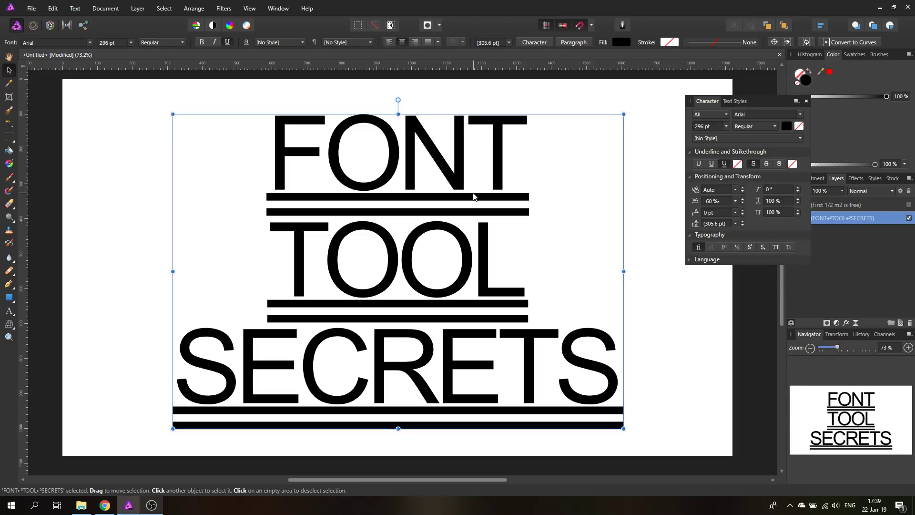
Remove the underlines and add a gold double strikethrough
{"action": "left_click", "coordinate": [698, 164]}
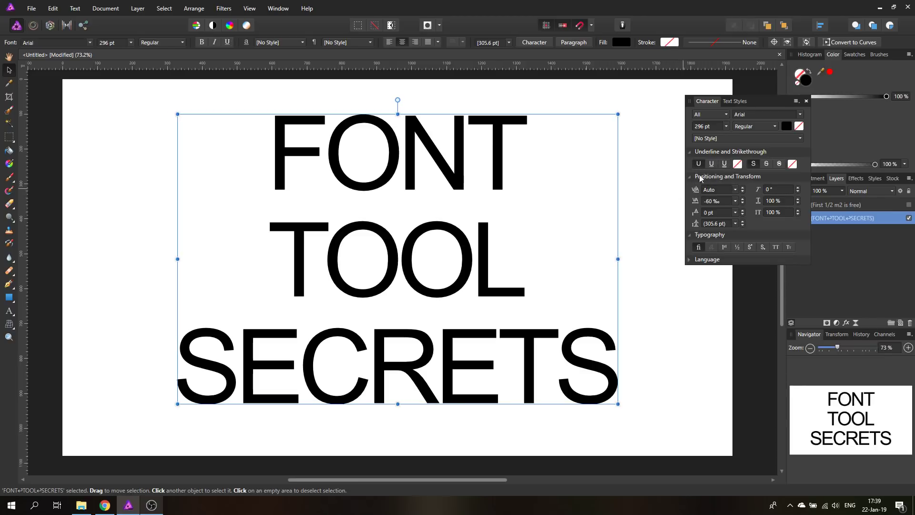
{"action": "left_click", "coordinate": [766, 167]}
{"action": "left_click", "coordinate": [779, 167]}
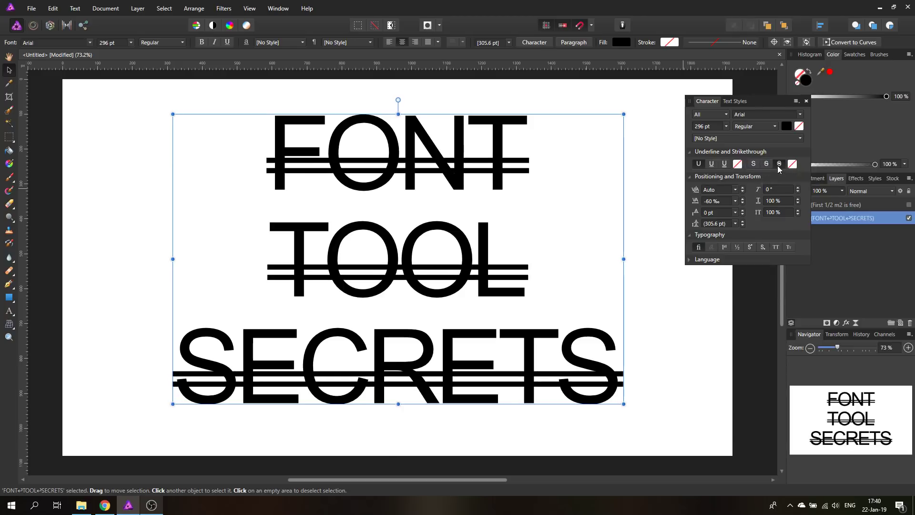
{"action": "left_click", "coordinate": [792, 164]}
{"action": "left_click", "coordinate": [749, 241]}
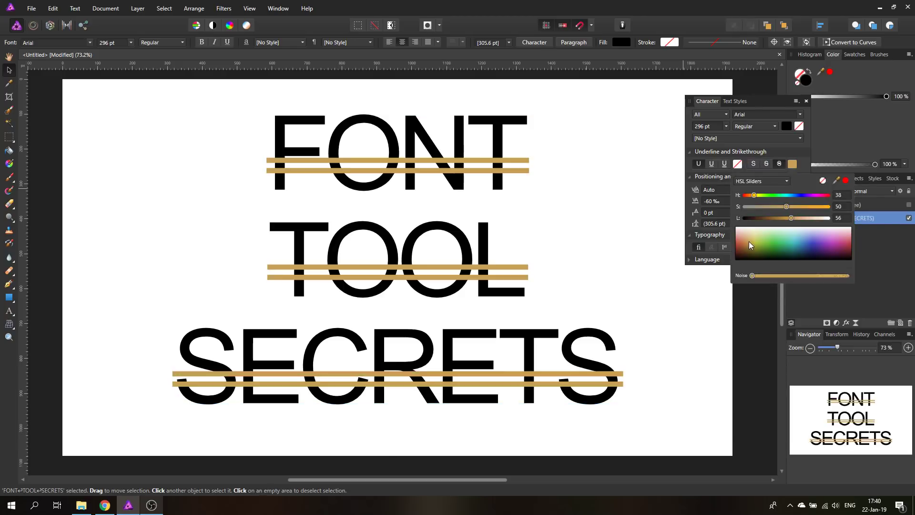
{"action": "left_click", "coordinate": [751, 240]}
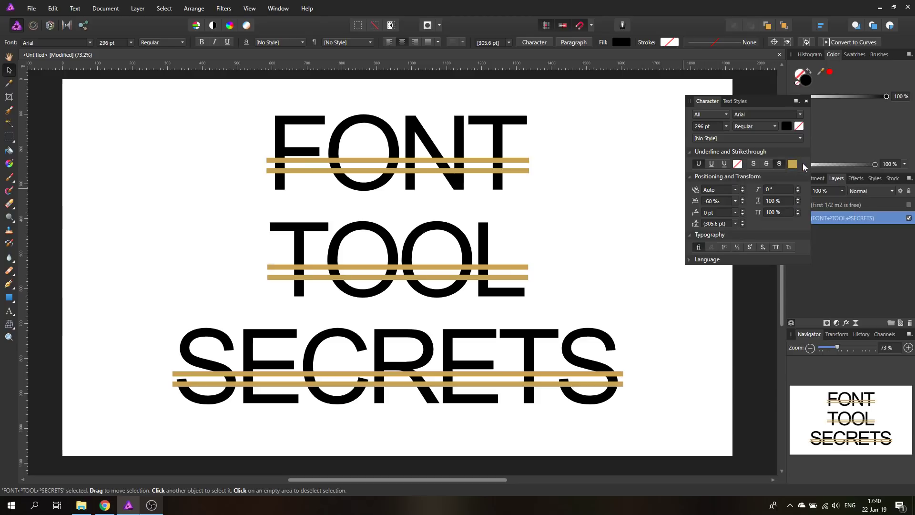
Add a double underline, trying orange-brown before resetting it to black
{"action": "left_click", "coordinate": [725, 164]}
{"action": "left_click", "coordinate": [737, 164]}
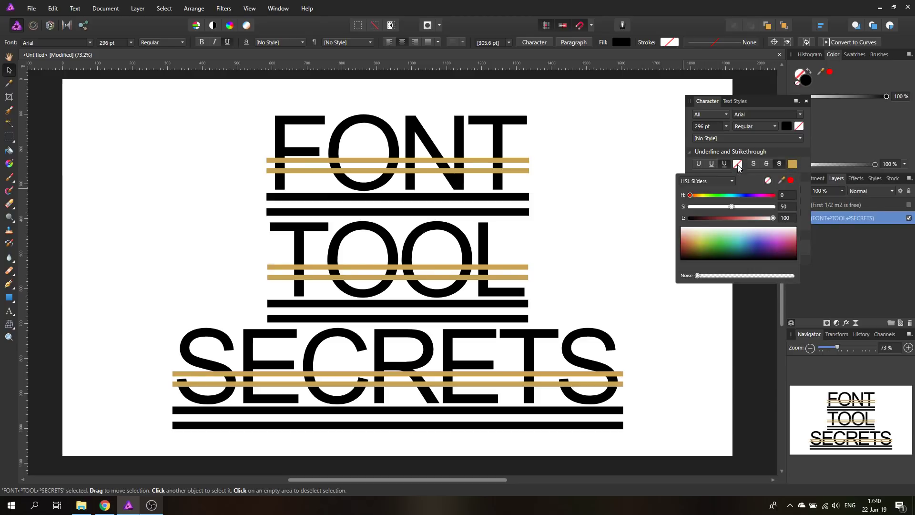
{"action": "left_click", "coordinate": [688, 244]}
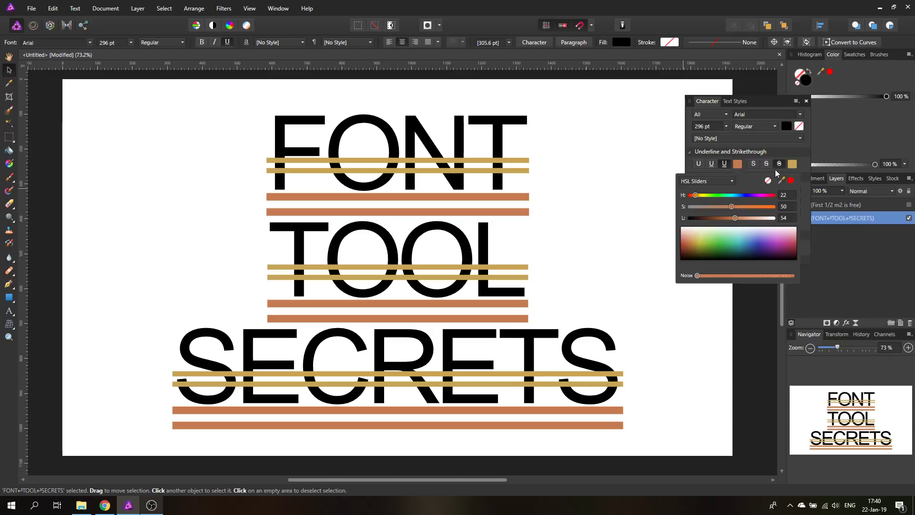
{"action": "left_click", "coordinate": [769, 182]}
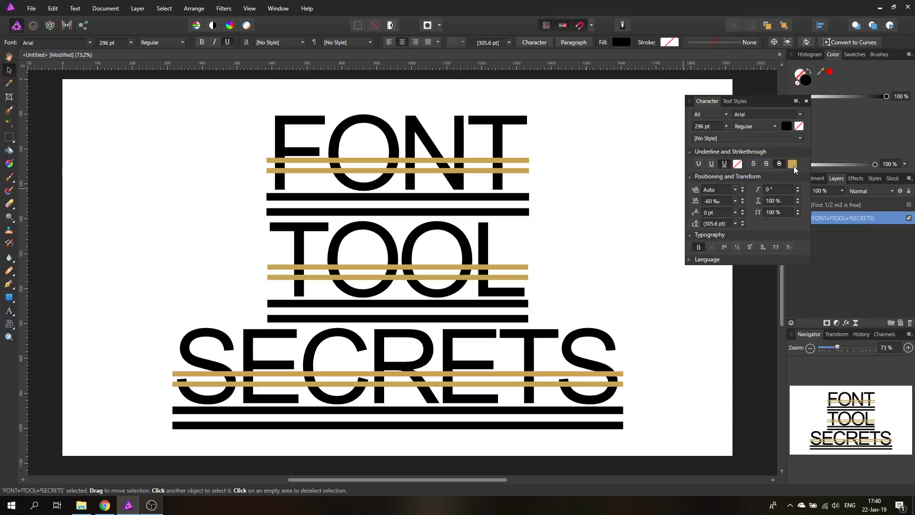
Reset the strikethrough colour, then remove both the strikethrough and the underlines
{"action": "left_click", "coordinate": [793, 166]}
{"action": "left_click", "coordinate": [825, 185]}
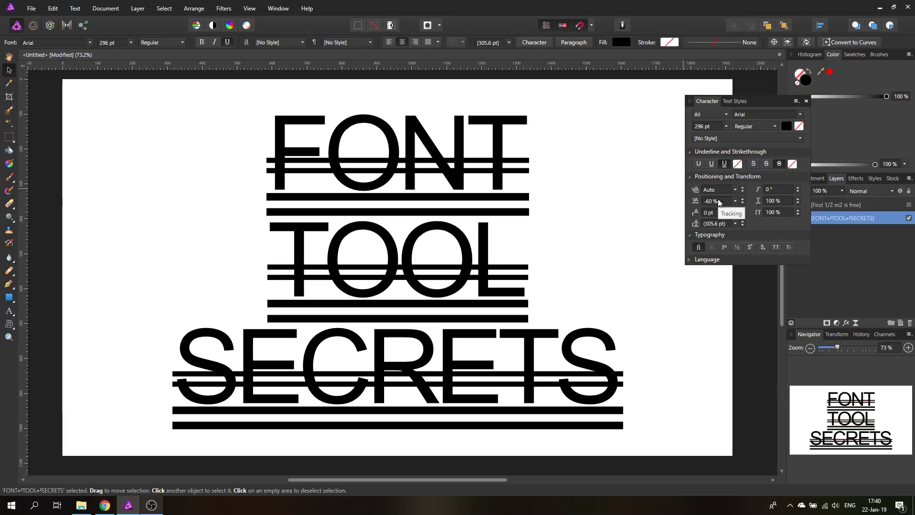
{"action": "left_click", "coordinate": [754, 163]}
{"action": "left_click", "coordinate": [698, 164]}
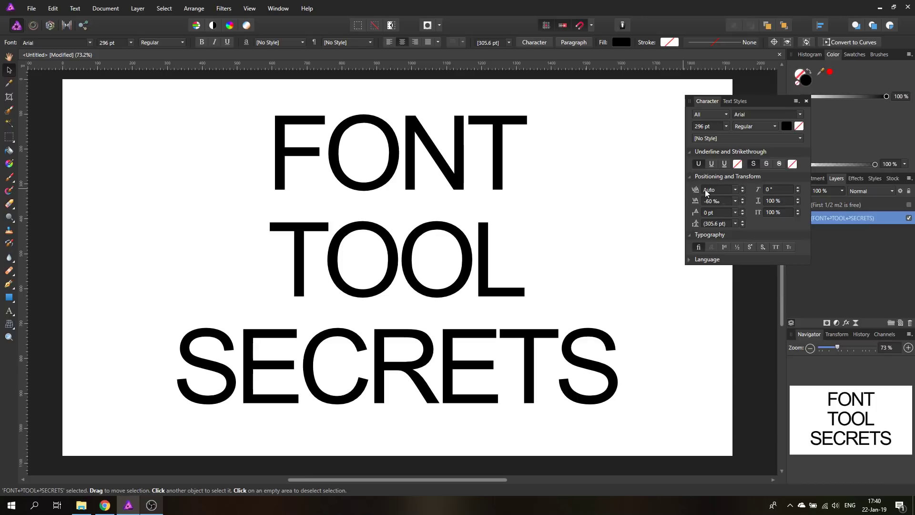
Hide the FONT TOOL SECRETS layer, show 'First 1/2 m2 is free', and place the text cursor in 'free'
{"action": "left_click", "coordinate": [909, 219]}
{"action": "left_click", "coordinate": [909, 205]}
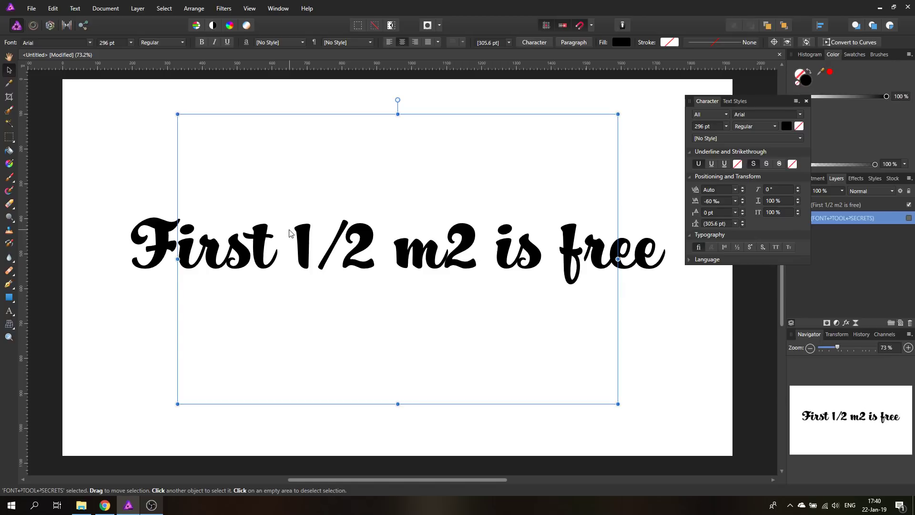
{"action": "left_click", "coordinate": [587, 260]}
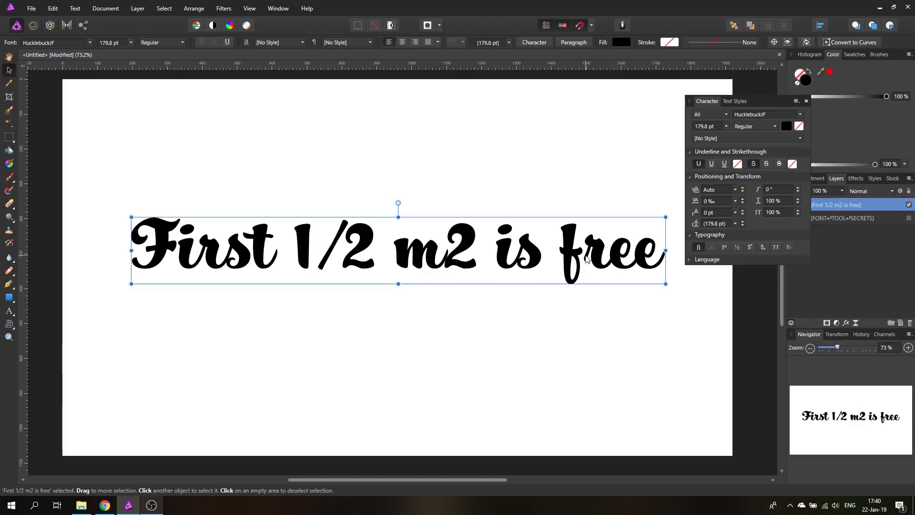
{"action": "left_click", "coordinate": [585, 255]}
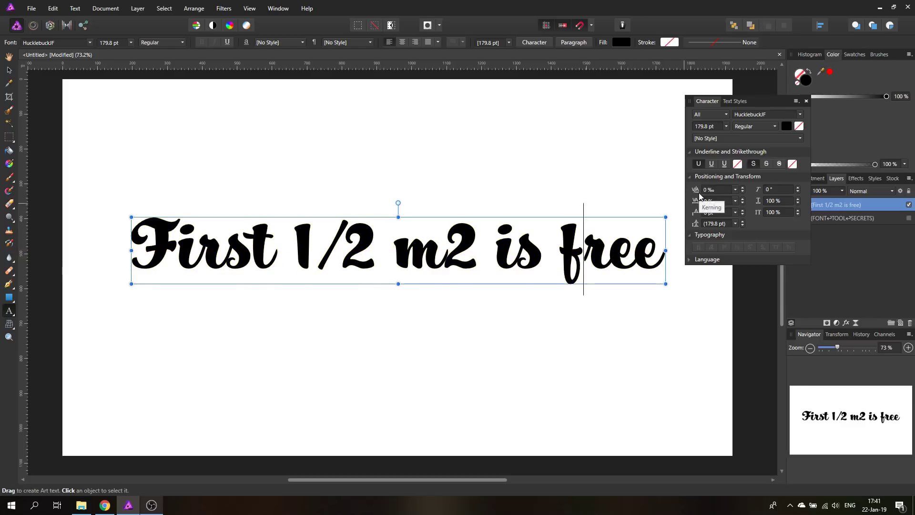
Browse the Character panel's Kerning presets list, then close it without choosing a preset
{"action": "left_click", "coordinate": [736, 190]}
{"action": "left_click_drag", "start_coordinate": [737, 228], "coordinate": [736, 206]}
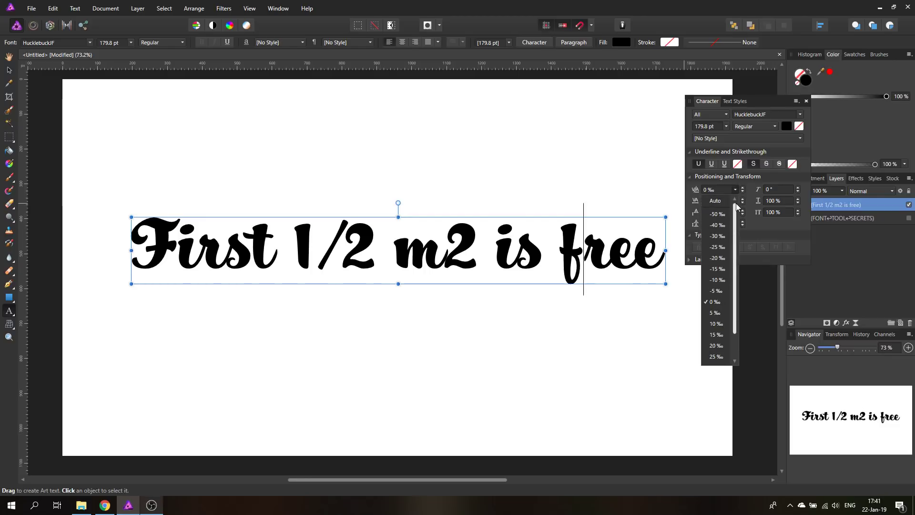
{"action": "scroll", "coordinate": [715, 284], "scroll_direction": "down", "scroll_amount": 1}
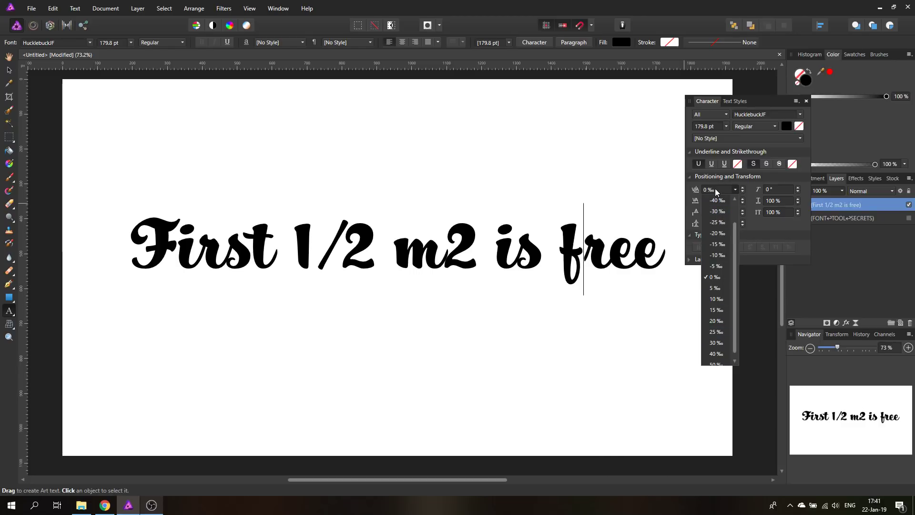
{"action": "left_click", "coordinate": [735, 361]}
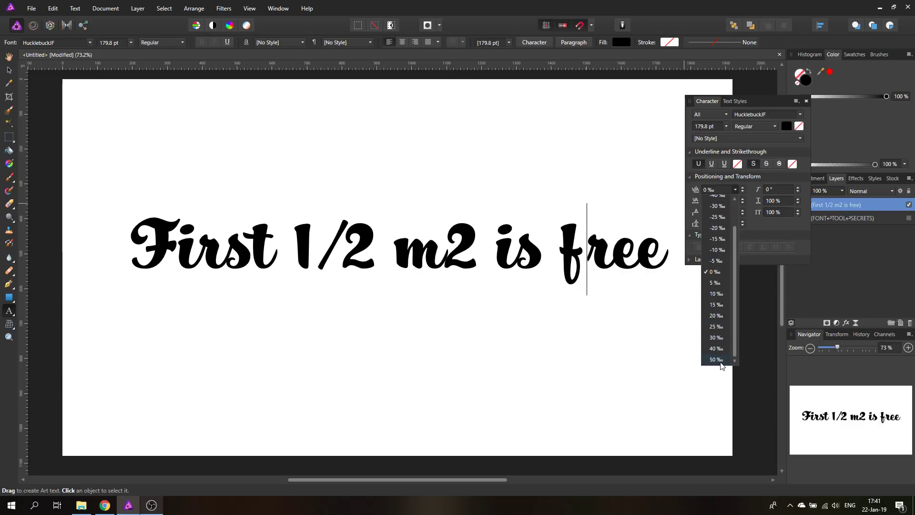
{"action": "scroll", "coordinate": [724, 217], "scroll_direction": "up", "scroll_amount": 1}
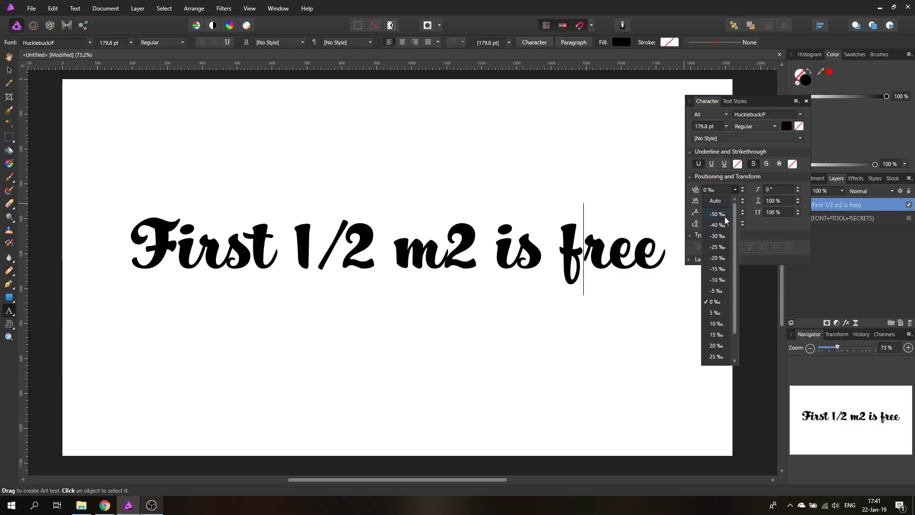
{"action": "left_click", "coordinate": [723, 189]}
Nudge the f–r kerning in 'free' until it reads -100 ‰, then deselect the headline
{"action": "left_click", "coordinate": [724, 189]}
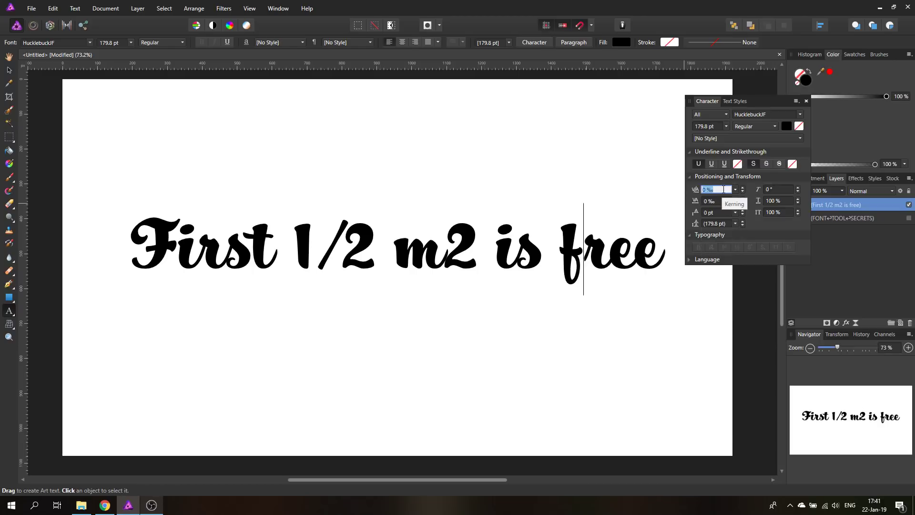
{"action": "scroll", "coordinate": [724, 189], "scroll_direction": "up", "scroll_amount": 3}
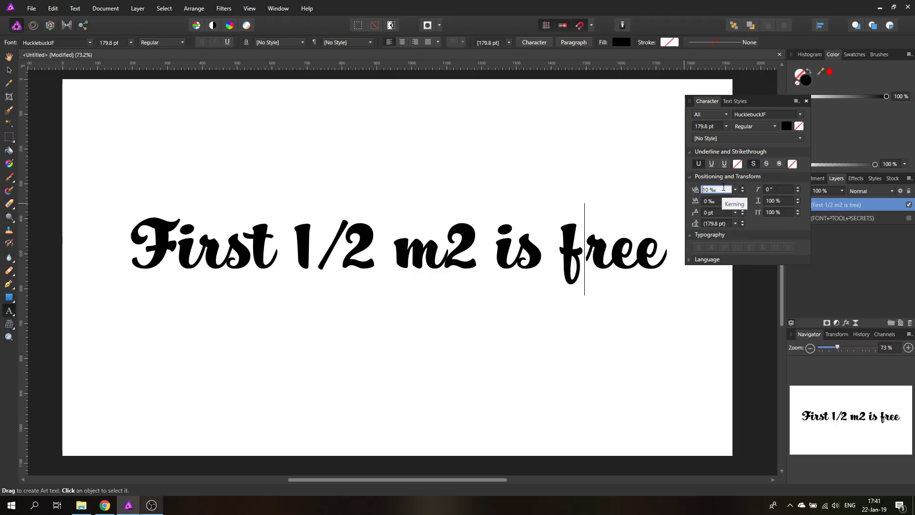
{"action": "scroll", "coordinate": [724, 189], "scroll_direction": "down", "scroll_amount": 2}
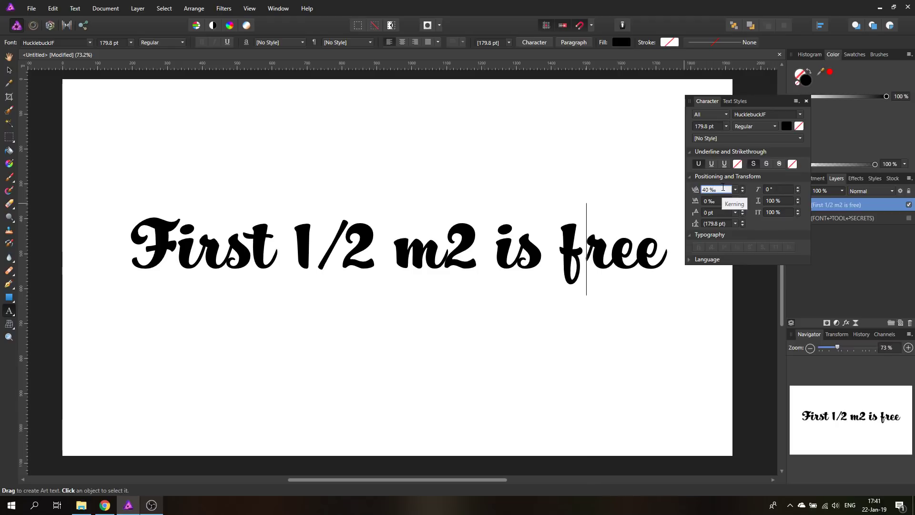
{"action": "scroll", "coordinate": [724, 188], "scroll_direction": "down", "scroll_amount": 6}
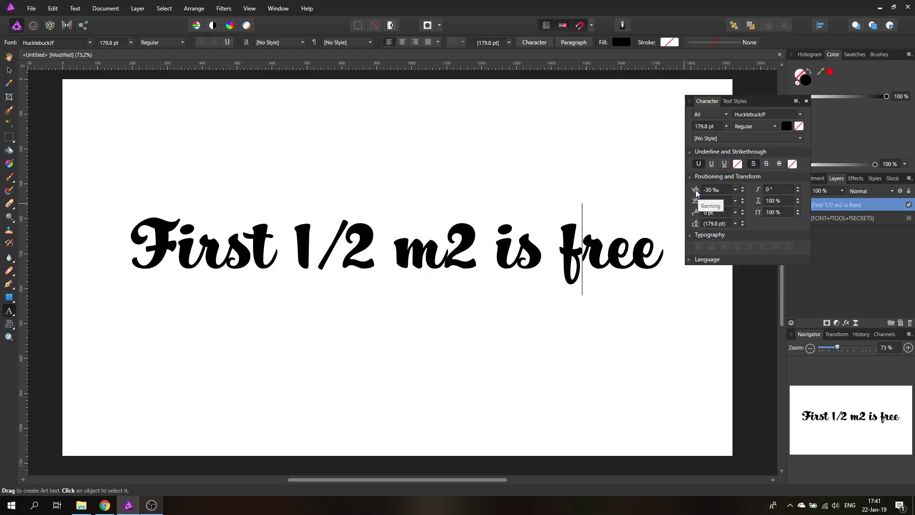
{"action": "key", "text": "Up"}
{"action": "key", "text": "Up"}
{"action": "key", "text": "Up"}
{"action": "key", "text": "Up"}
{"action": "key", "text": "Down"}
{"action": "key", "text": "Down"}
{"action": "key", "text": "Down"}
{"action": "key", "text": "Down"}
{"action": "key", "text": "Down"}
{"action": "key", "text": "Down"}
{"action": "key", "text": "Down"}
{"action": "key", "text": "Down"}
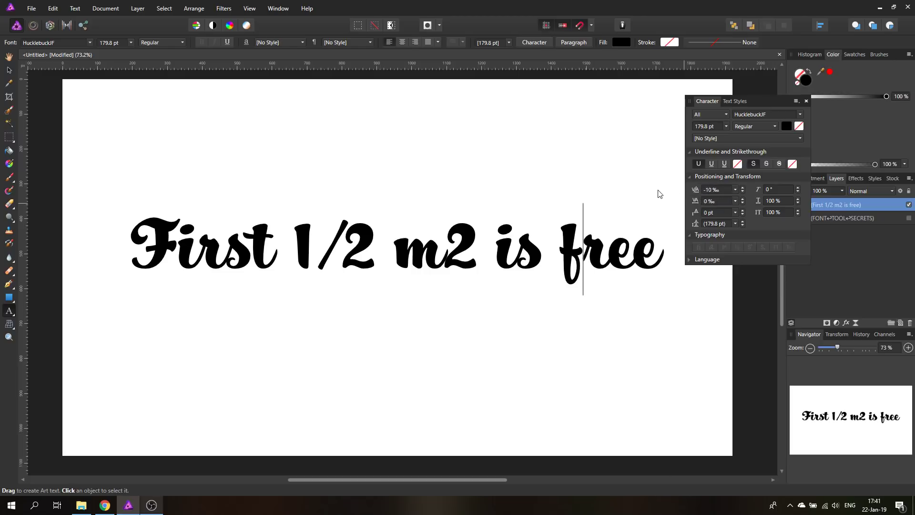
{"action": "key", "text": "Down"}
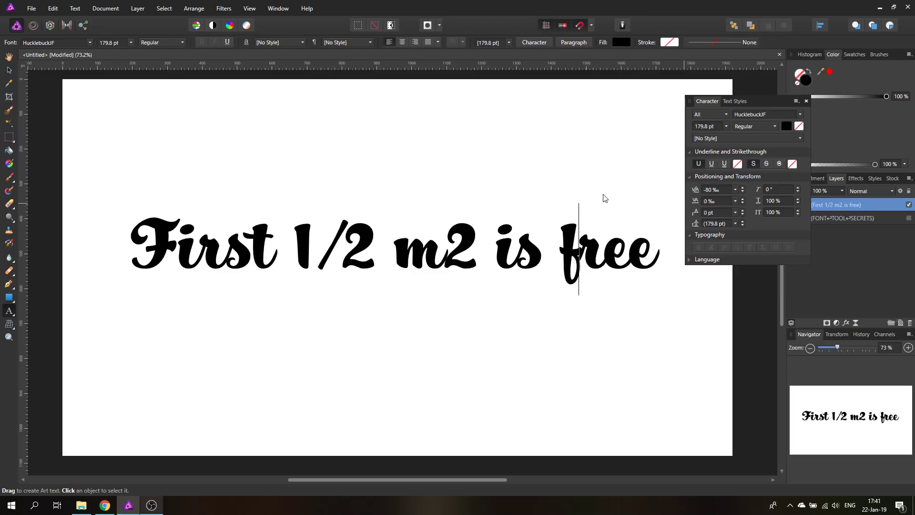
{"action": "key", "text": "Up"}
{"action": "key", "text": "Up"}
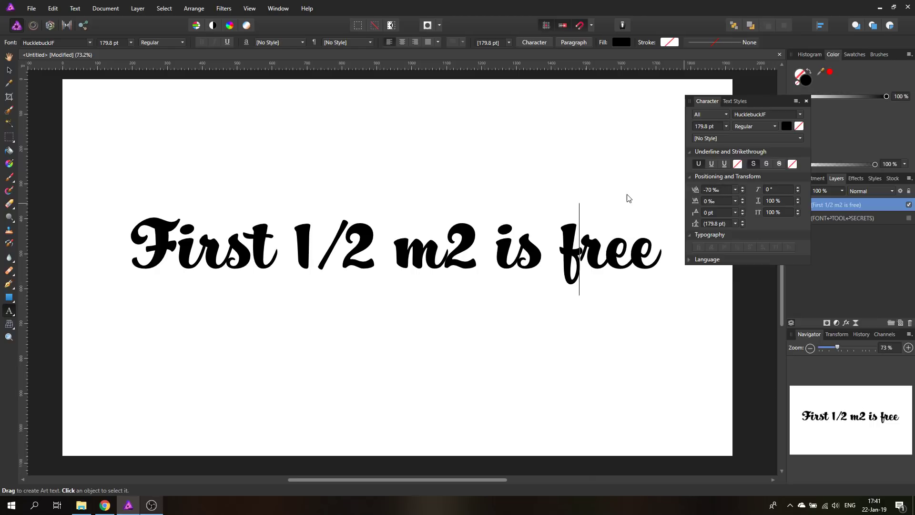
{"action": "key", "text": "Down"}
{"action": "key", "text": "Down"}
{"action": "key", "text": "Down"}
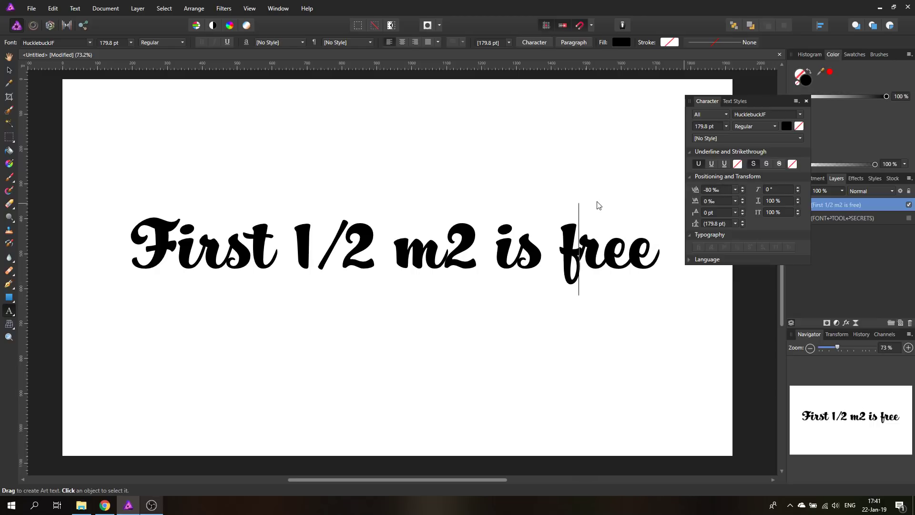
{"action": "key", "text": "Down"}
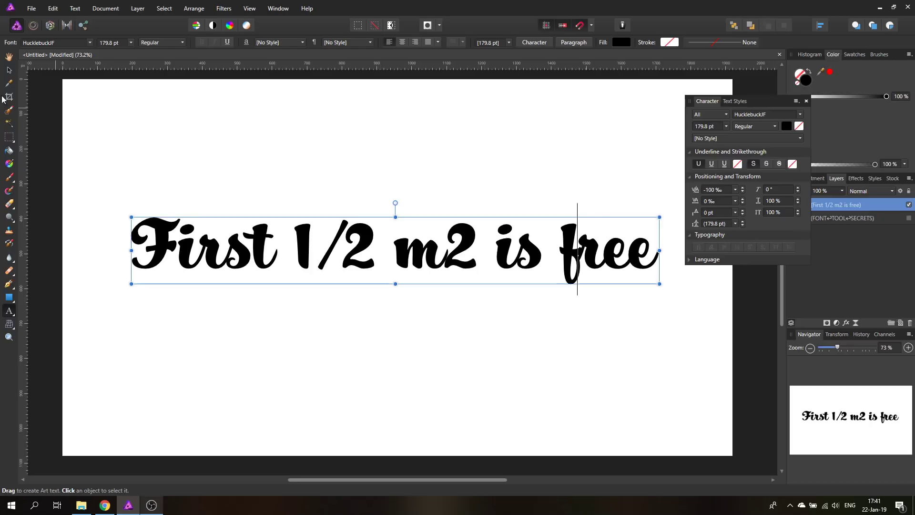
{"action": "key", "text": "Escape"}
{"action": "left_click", "coordinate": [545, 171]}
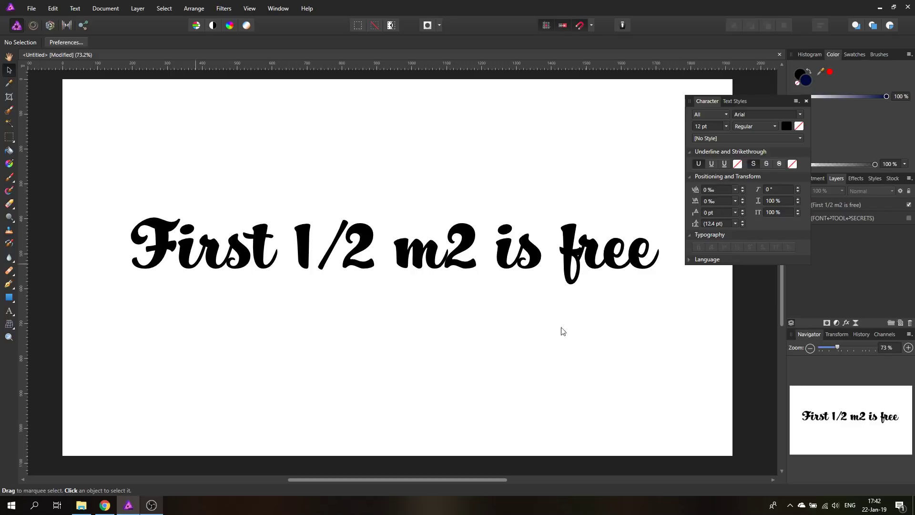
{"action": "left_click", "coordinate": [909, 204]}
{"action": "left_click", "coordinate": [909, 218]}
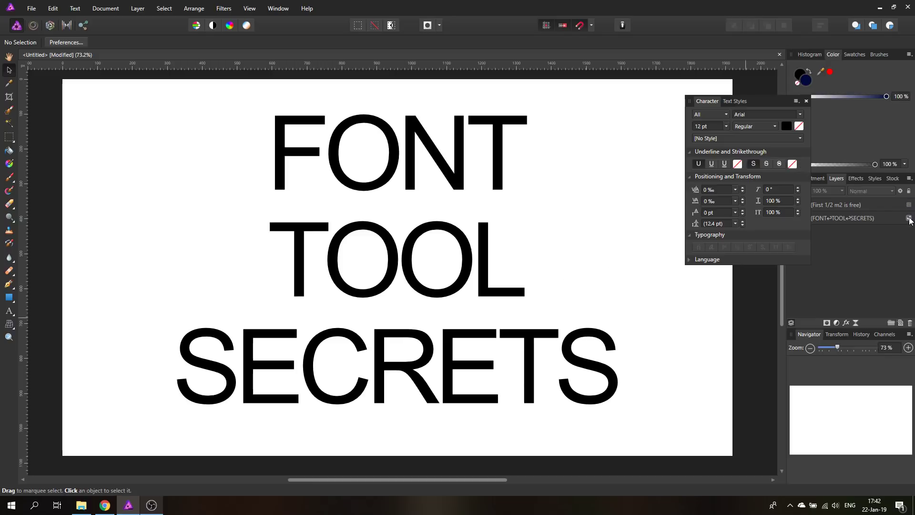
{"action": "left_click", "coordinate": [456, 262]}
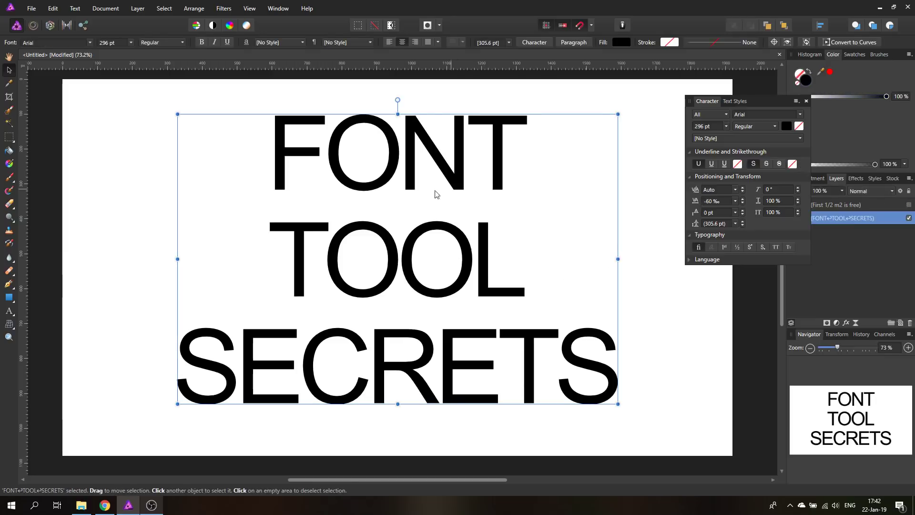
{"action": "left_click", "coordinate": [736, 202]}
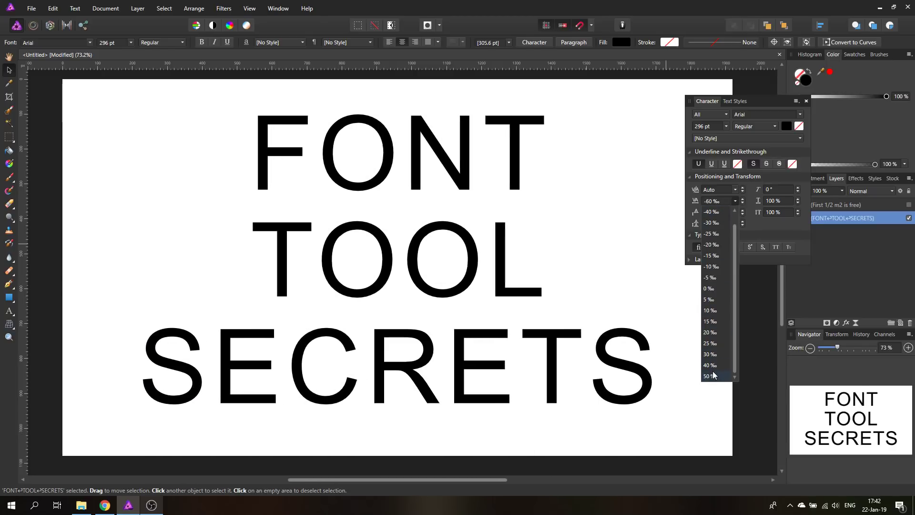
{"action": "left_click", "coordinate": [734, 201]}
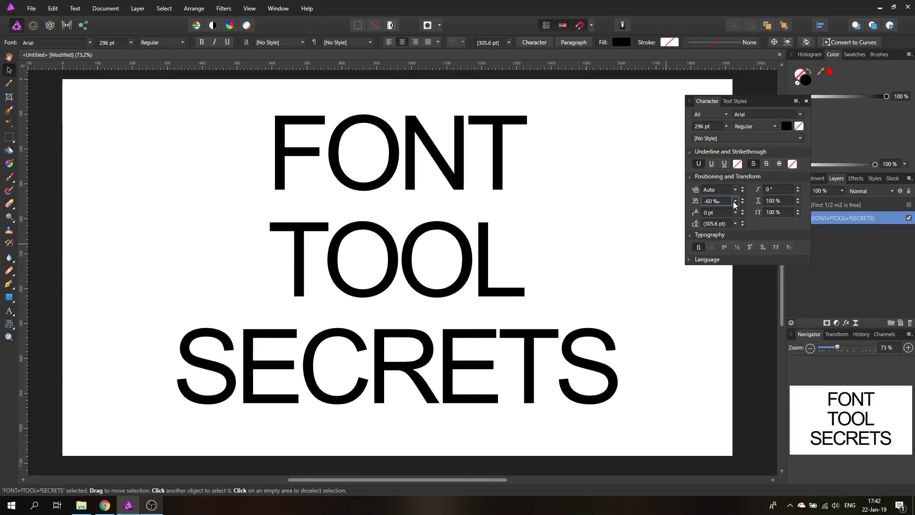
{"action": "scroll", "coordinate": [723, 201], "scroll_direction": "down", "scroll_amount": 5}
{"action": "scroll", "coordinate": [722, 200], "scroll_direction": "up", "scroll_amount": 4}
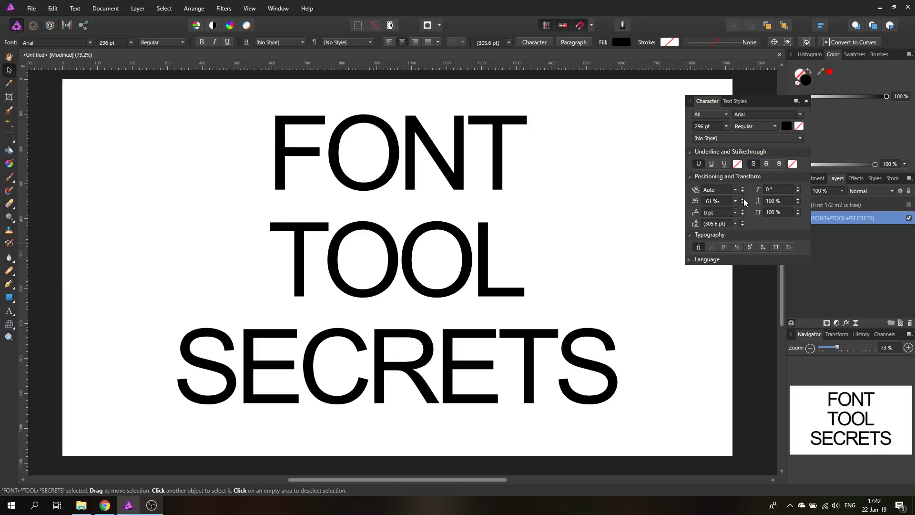
{"action": "scroll", "coordinate": [744, 199], "scroll_direction": "down", "scroll_amount": 3}
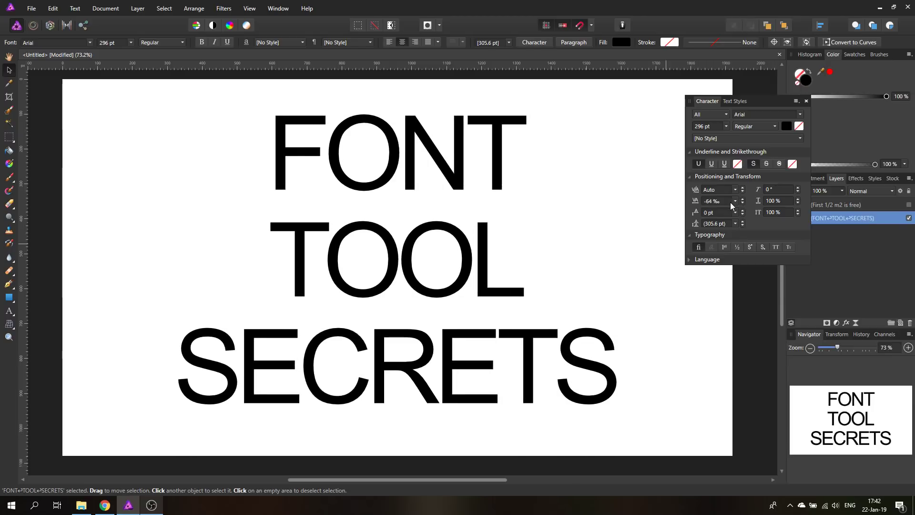
{"action": "scroll", "coordinate": [732, 201], "scroll_direction": "up", "scroll_amount": 4}
{"action": "left_click", "coordinate": [735, 201]}
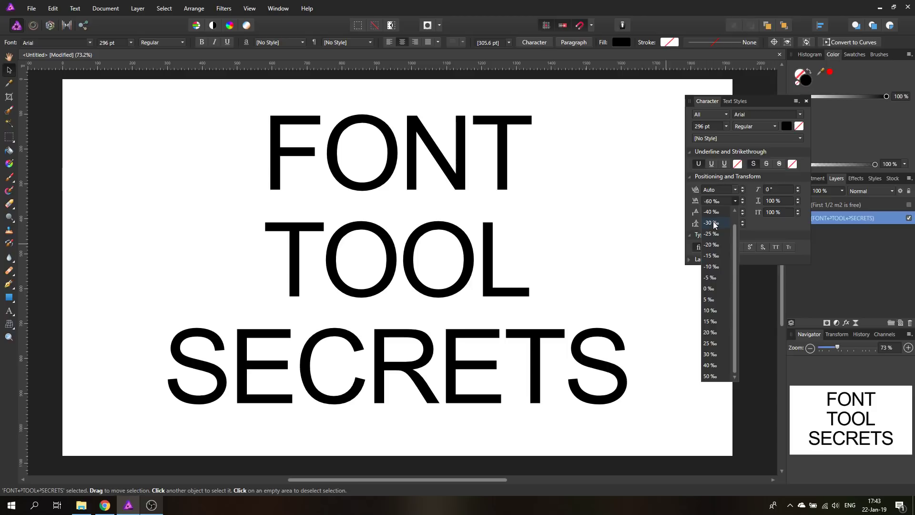
{"action": "left_click", "coordinate": [734, 200]}
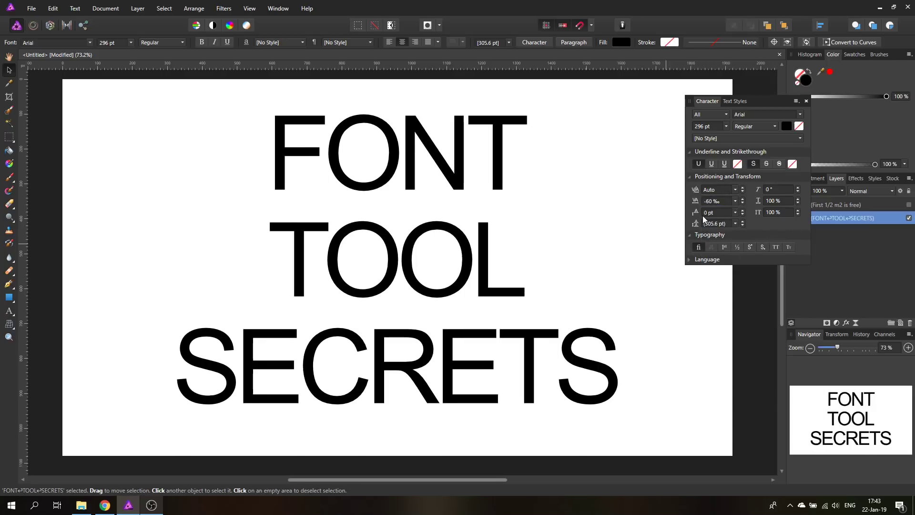
{"action": "left_click", "coordinate": [909, 204]}
{"action": "left_click", "coordinate": [909, 218]}
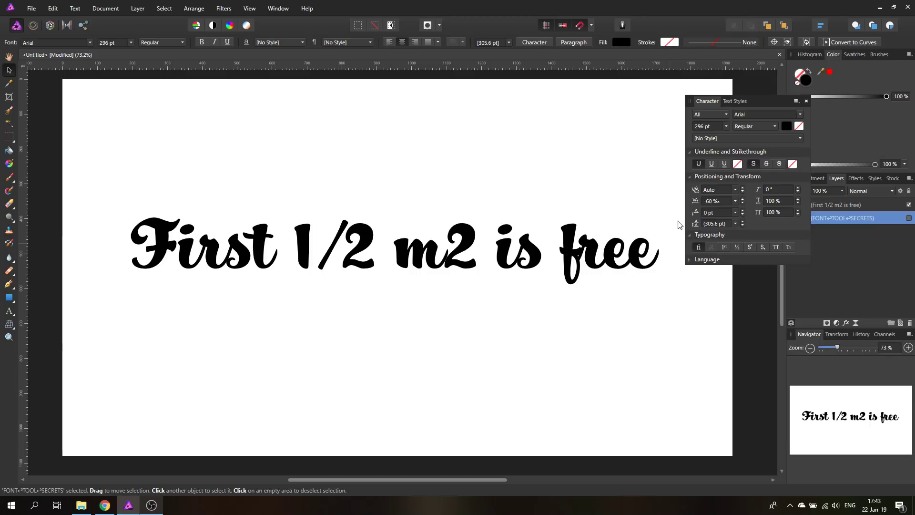
Enter text editing in the headline and select the f of 'free'
{"action": "left_click", "coordinate": [579, 257]}
{"action": "double_click", "coordinate": [579, 253]}
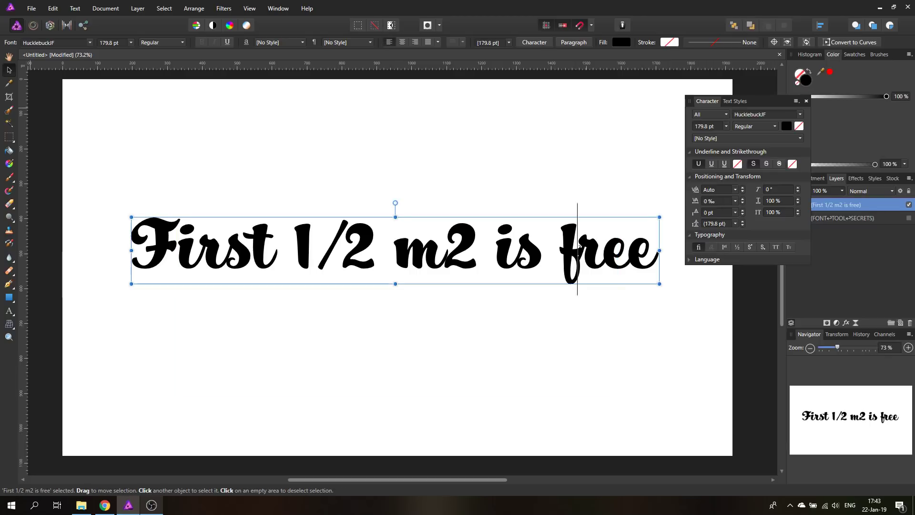
{"action": "key", "text": "alt+Left"}
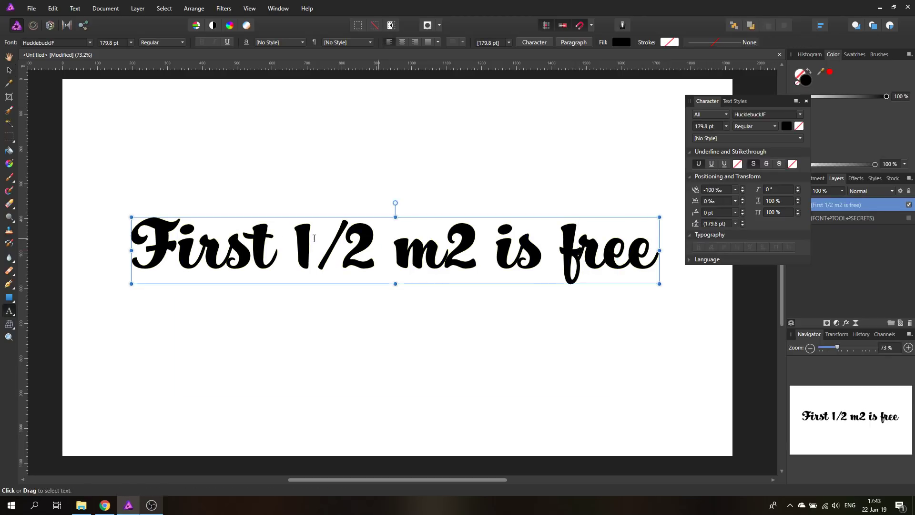
{"action": "left_click_drag", "start_coordinate": [582, 247], "coordinate": [557, 248]}
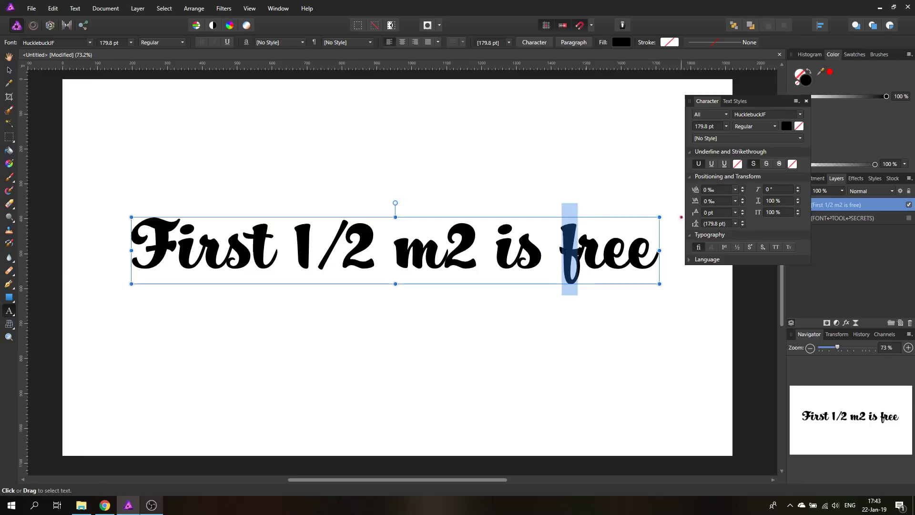
Raise the f's baseline shift step by step to about 26 pt, then exit editing
{"action": "left_click", "coordinate": [743, 210]}
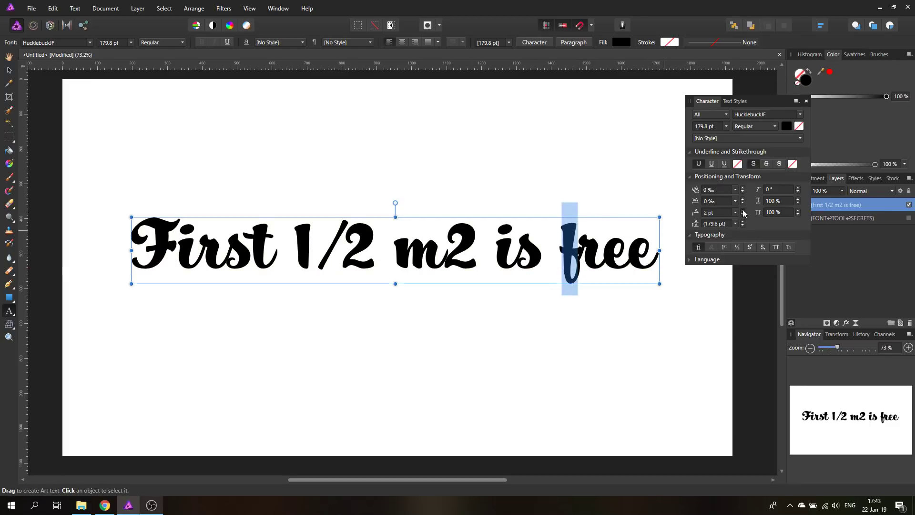
{"action": "left_click", "coordinate": [743, 211]}
{"action": "left_click", "coordinate": [743, 210]}
{"action": "left_click", "coordinate": [743, 210]}
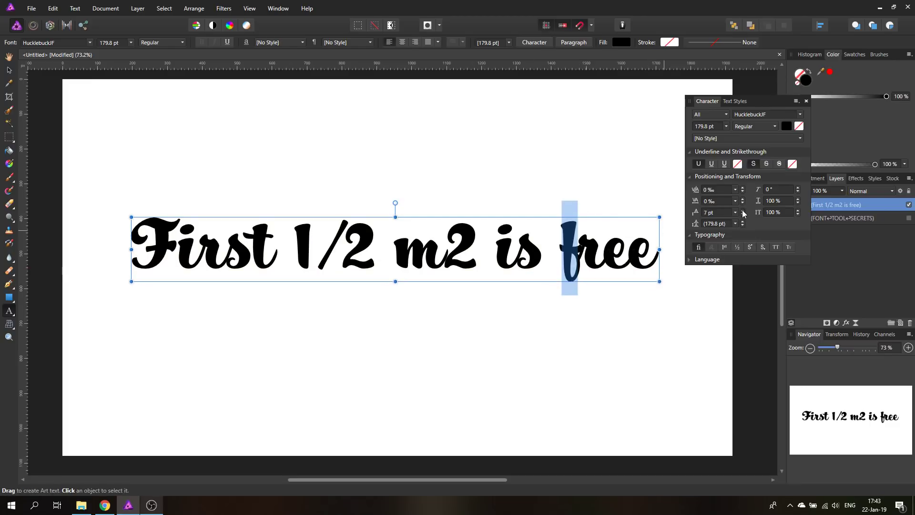
{"action": "left_click", "coordinate": [743, 210]}
{"action": "left_click", "coordinate": [743, 211]}
{"action": "left_click", "coordinate": [744, 210]}
{"action": "left_click", "coordinate": [743, 211]}
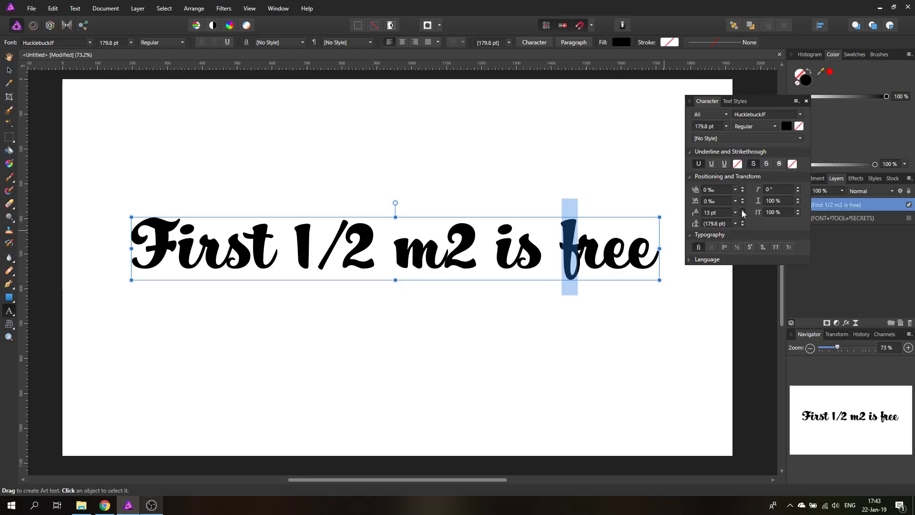
{"action": "left_click", "coordinate": [743, 210]}
{"action": "left_click", "coordinate": [743, 210]}
{"action": "left_click", "coordinate": [744, 210]}
{"action": "left_click", "coordinate": [743, 210]}
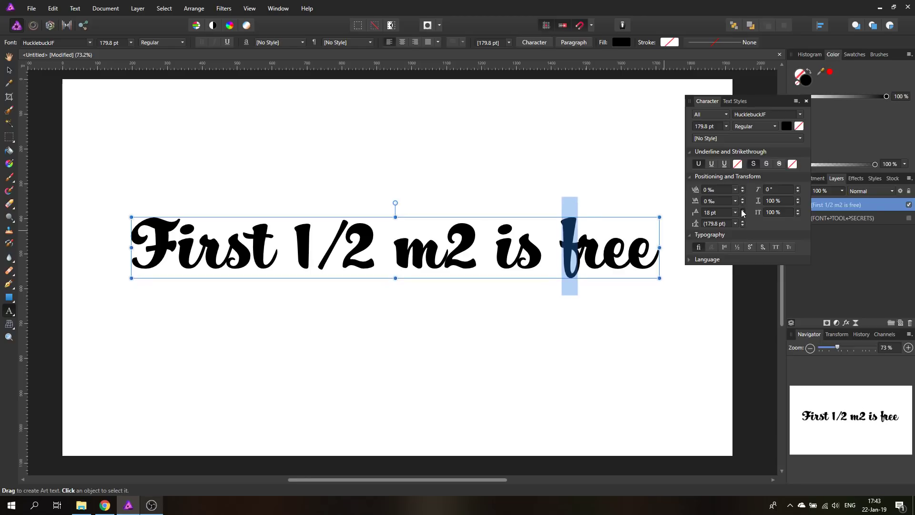
{"action": "left_click", "coordinate": [743, 210]}
{"action": "left_click", "coordinate": [743, 210]}
{"action": "left_click", "coordinate": [743, 210]}
{"action": "left_click", "coordinate": [743, 210]}
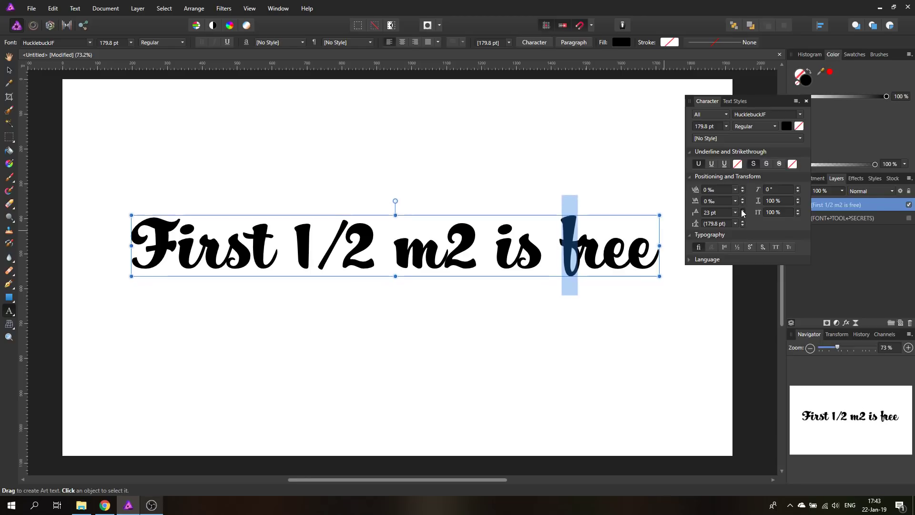
{"action": "left_click", "coordinate": [743, 210]}
{"action": "left_click", "coordinate": [743, 211]}
{"action": "left_click", "coordinate": [743, 211]}
{"action": "left_click", "coordinate": [743, 211]}
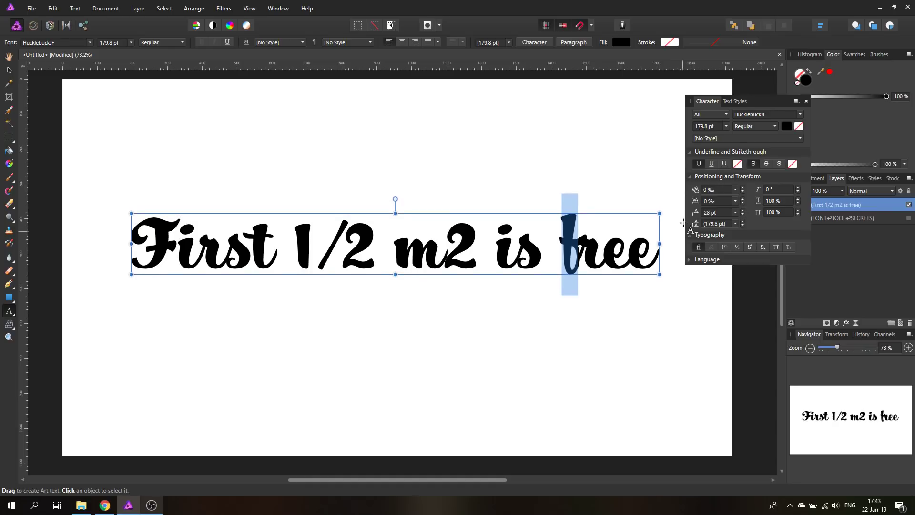
{"action": "left_click", "coordinate": [743, 214]}
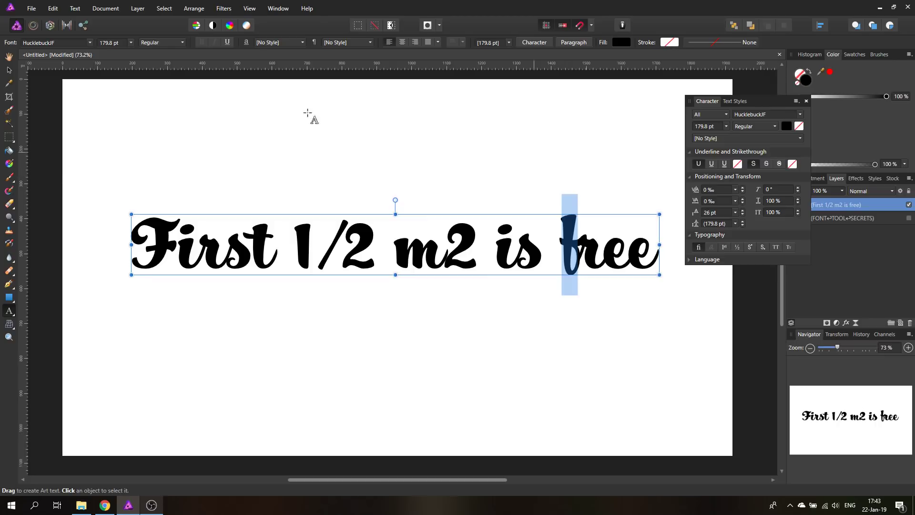
{"action": "key", "text": "Escape"}
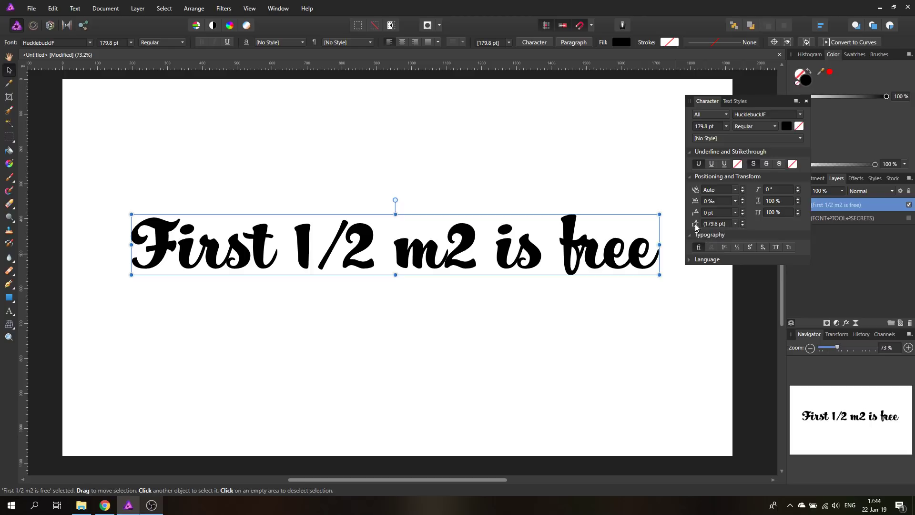
Hide the script headline layer, then show and select the FONT TOOL SECRETS text
{"action": "left_click", "coordinate": [909, 205]}
{"action": "left_click", "coordinate": [909, 218]}
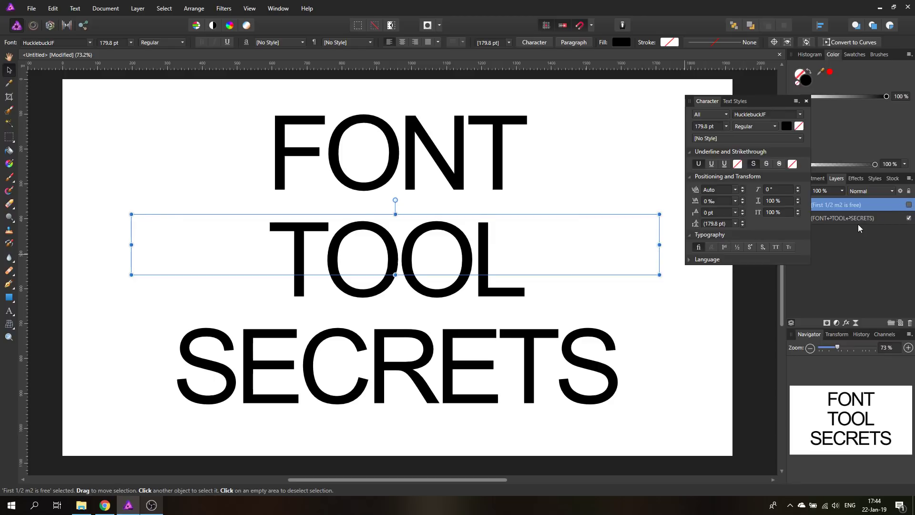
{"action": "left_click", "coordinate": [841, 218]}
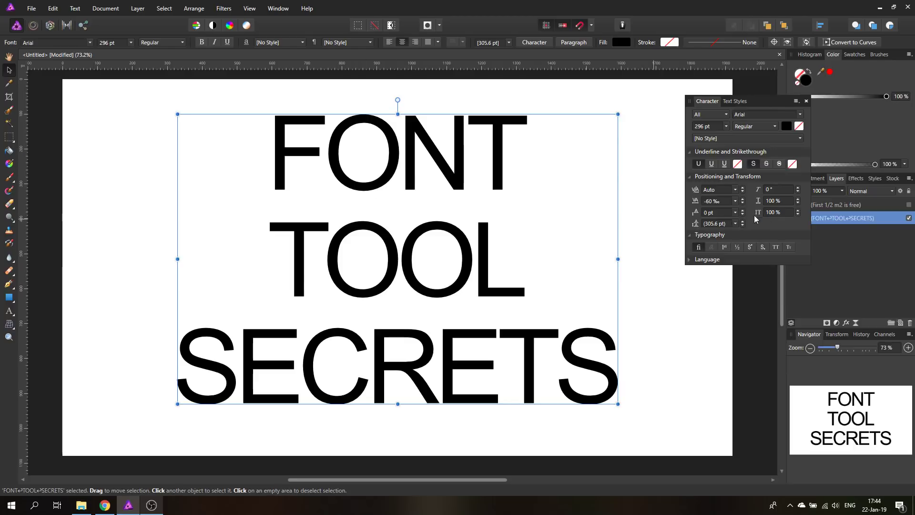
Set the FONT TOOL SECRETS leading to 288 pt, then begin editing inside TOOL
{"action": "left_click", "coordinate": [735, 223]}
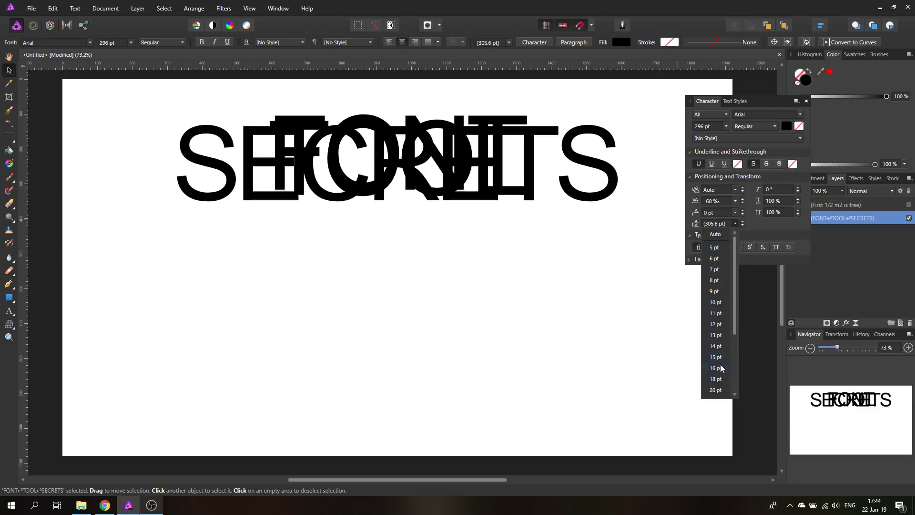
{"action": "scroll", "coordinate": [721, 324], "scroll_direction": "down", "scroll_amount": 3}
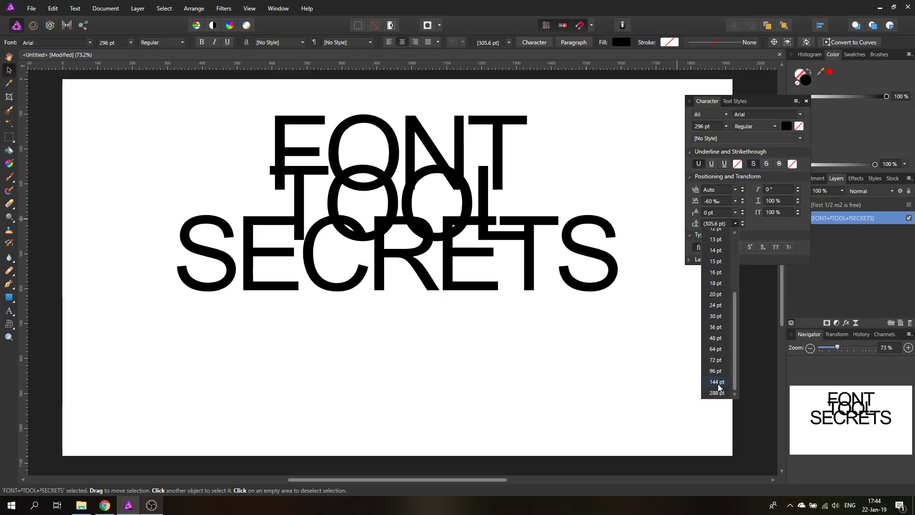
{"action": "left_click", "coordinate": [718, 393]}
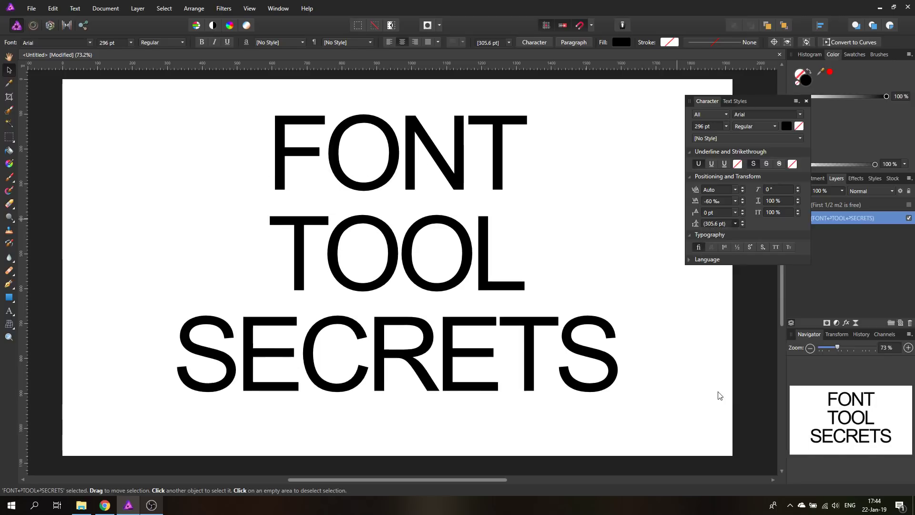
{"action": "left_click", "coordinate": [443, 243]}
{"action": "double_click", "coordinate": [461, 247]}
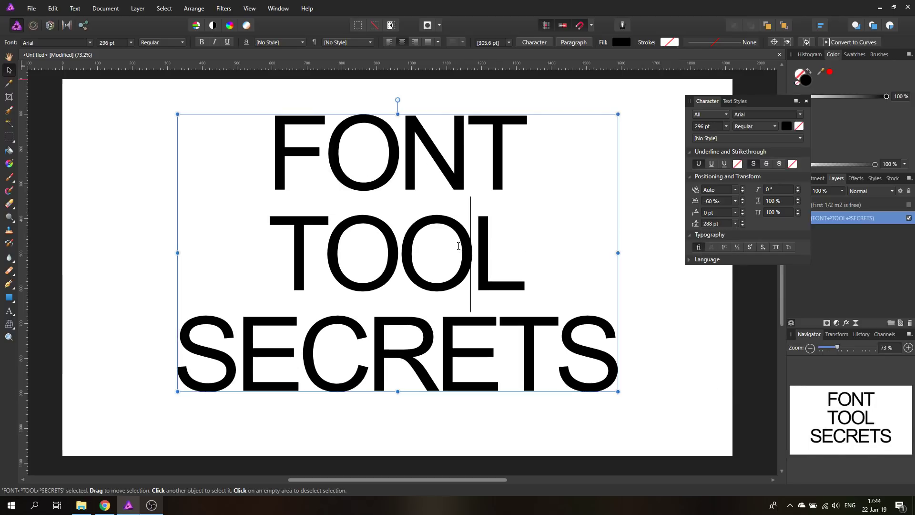
Select TOOL and give it a blue HSL fill, then reselect the whole text frame
{"action": "left_click_drag", "start_coordinate": [503, 245], "coordinate": [283, 241]}
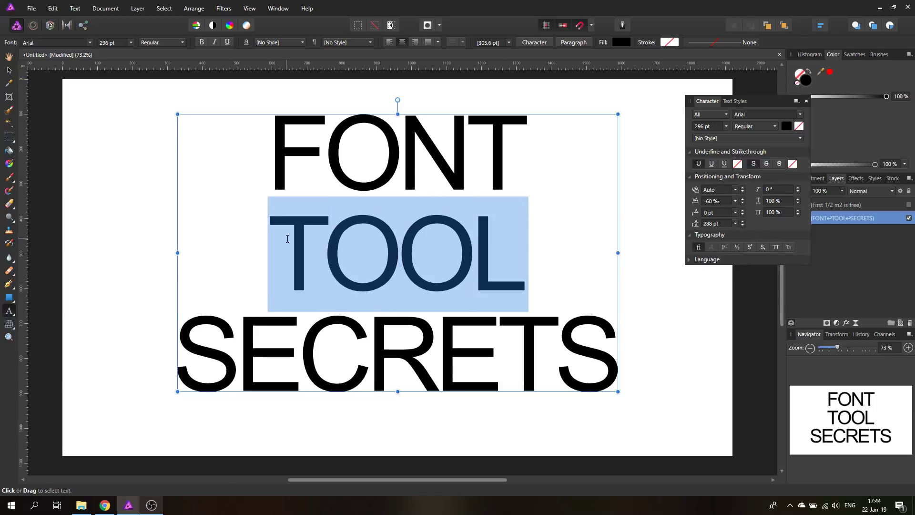
{"action": "left_click", "coordinate": [787, 126]}
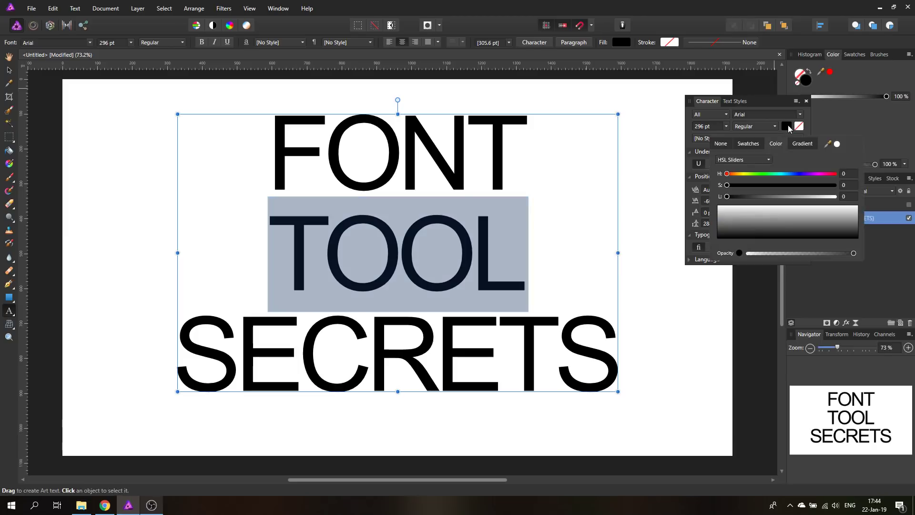
{"action": "left_click", "coordinate": [795, 174]}
{"action": "left_click_drag", "start_coordinate": [799, 185], "coordinate": [813, 184]}
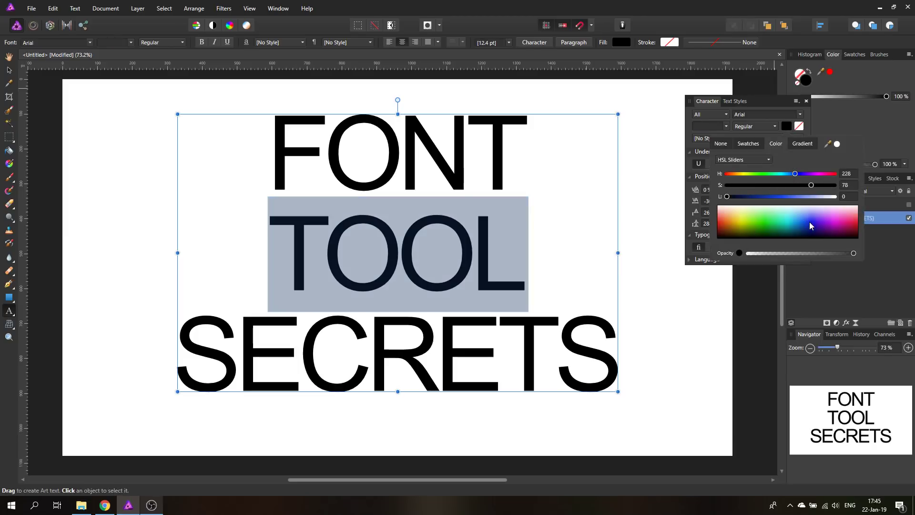
{"action": "left_click", "coordinate": [810, 222]}
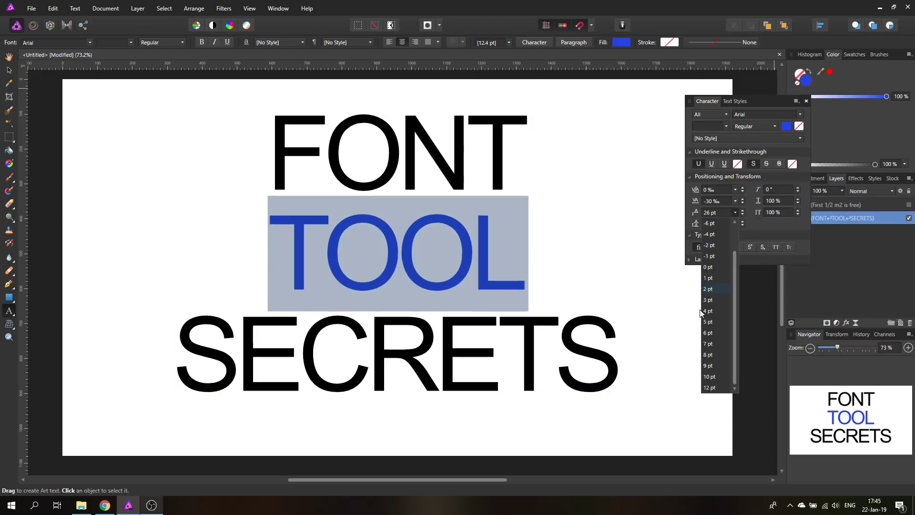
{"action": "left_click", "coordinate": [736, 213]}
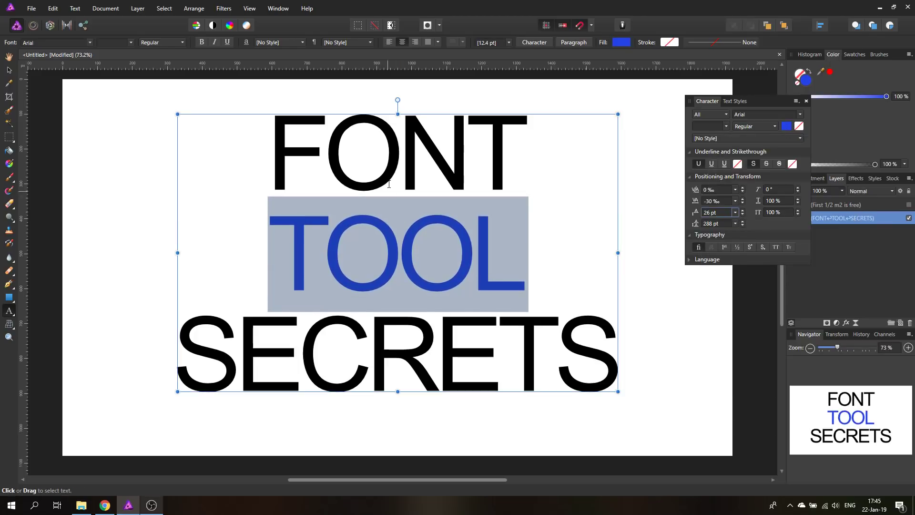
{"action": "key", "text": "Escape"}
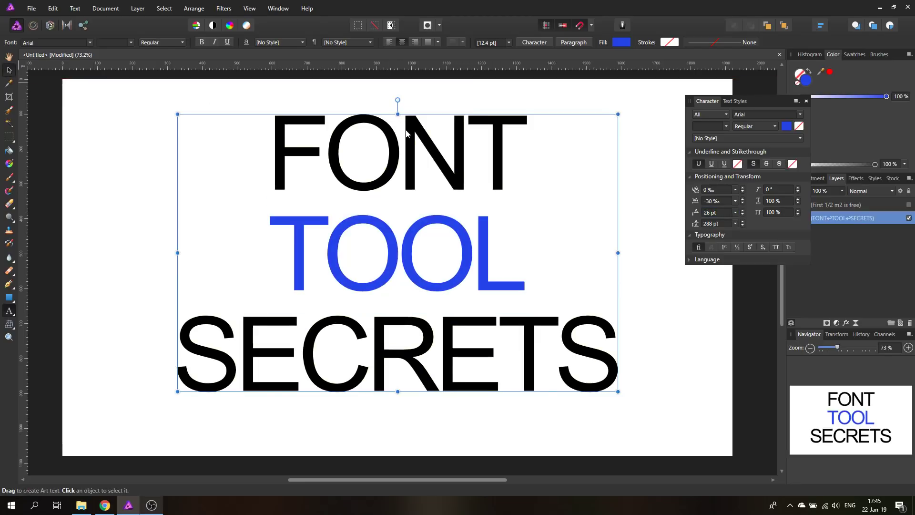
{"action": "left_click", "coordinate": [736, 225]}
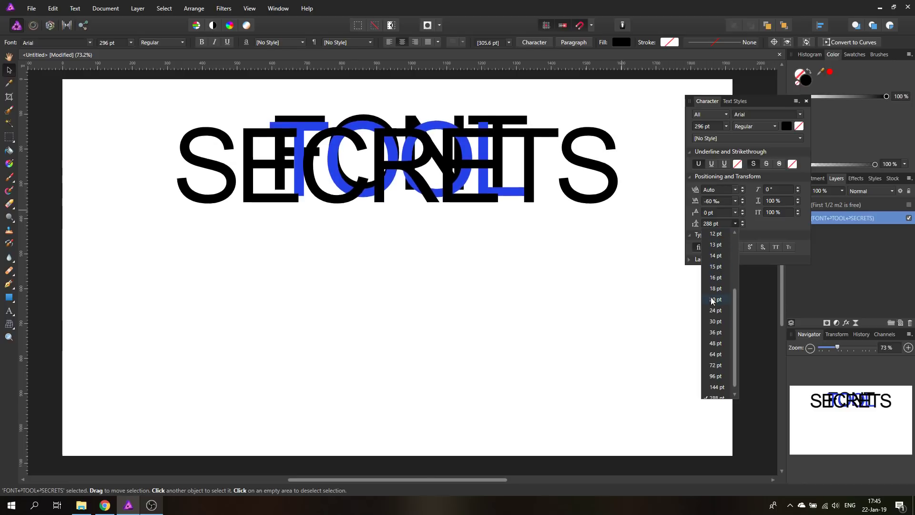
Apply 144 pt leading to FONT TOOL SECRETS, then switch the leading back to Auto
{"action": "left_click", "coordinate": [716, 387]}
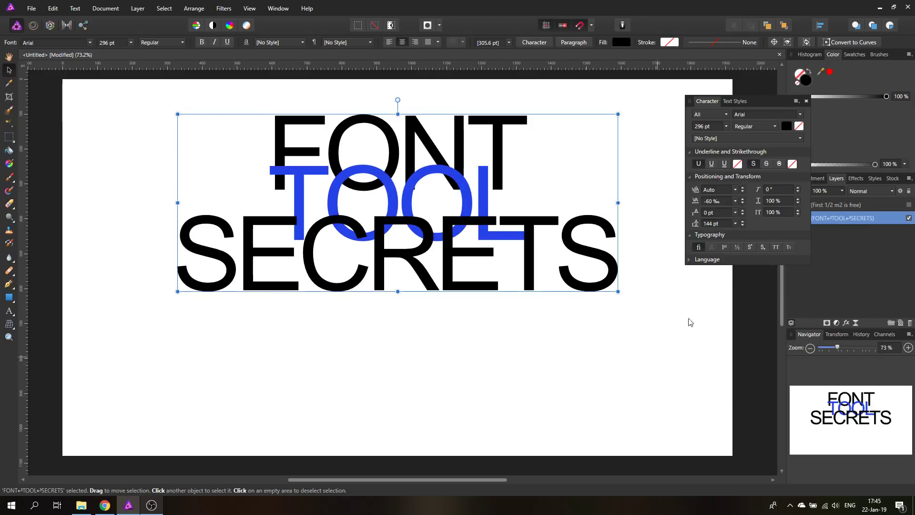
{"action": "left_click", "coordinate": [736, 224]}
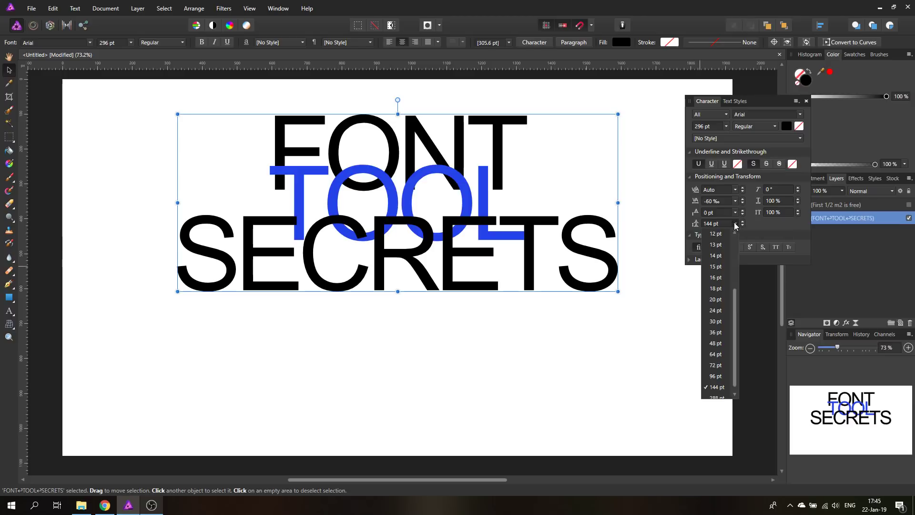
{"action": "left_click_drag", "start_coordinate": [736, 272], "coordinate": [738, 236]}
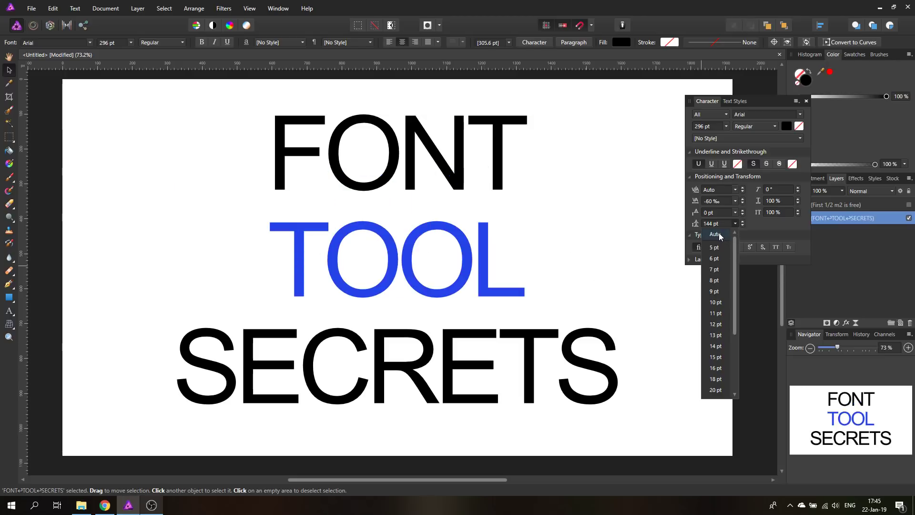
{"action": "left_click", "coordinate": [720, 235]}
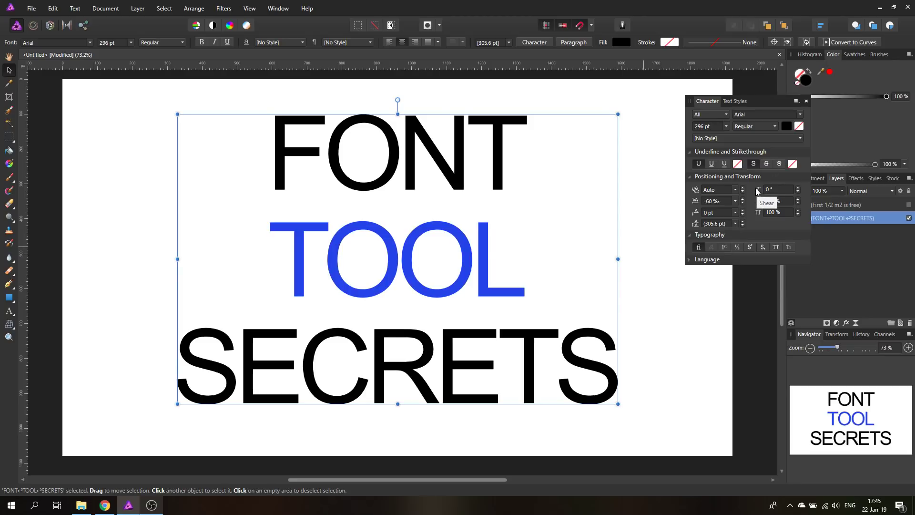
{"action": "left_click", "coordinate": [763, 126]}
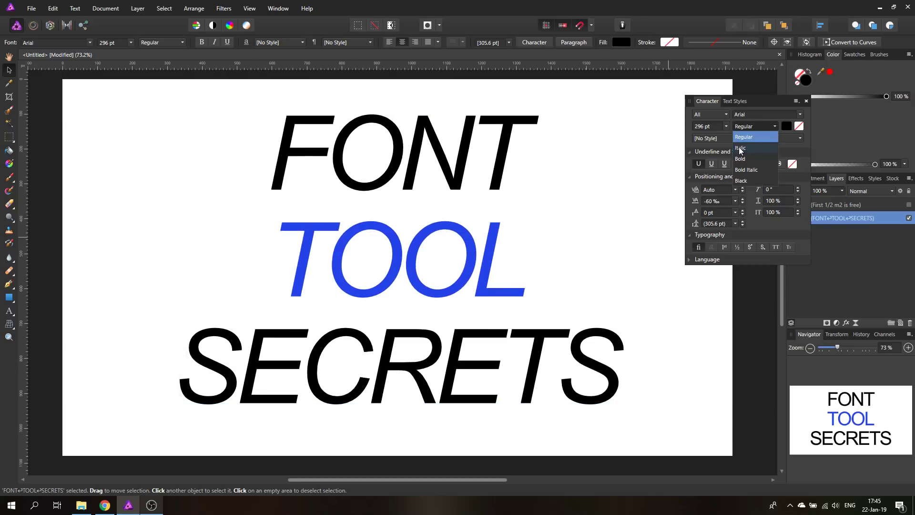
{"action": "left_click", "coordinate": [748, 137]}
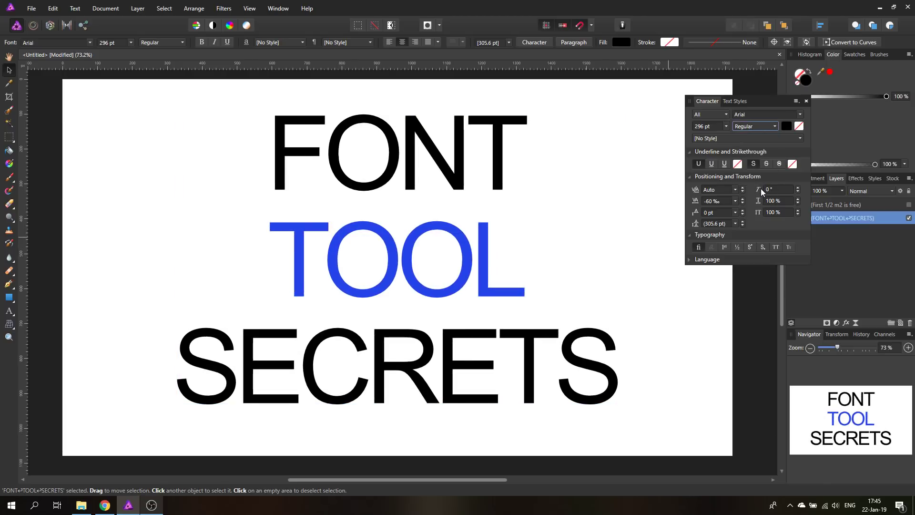
{"action": "left_click", "coordinate": [798, 188]}
{"action": "left_click_drag", "start_coordinate": [798, 188], "coordinate": [799, 192]}
{"action": "left_click", "coordinate": [798, 192]}
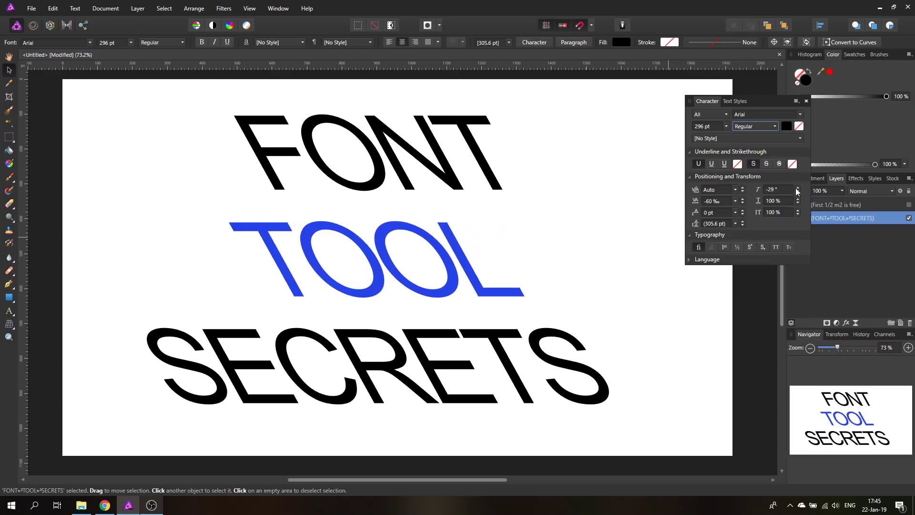
{"action": "left_click", "coordinate": [798, 188]}
{"action": "left_click", "coordinate": [799, 189]}
{"action": "left_click", "coordinate": [799, 189]}
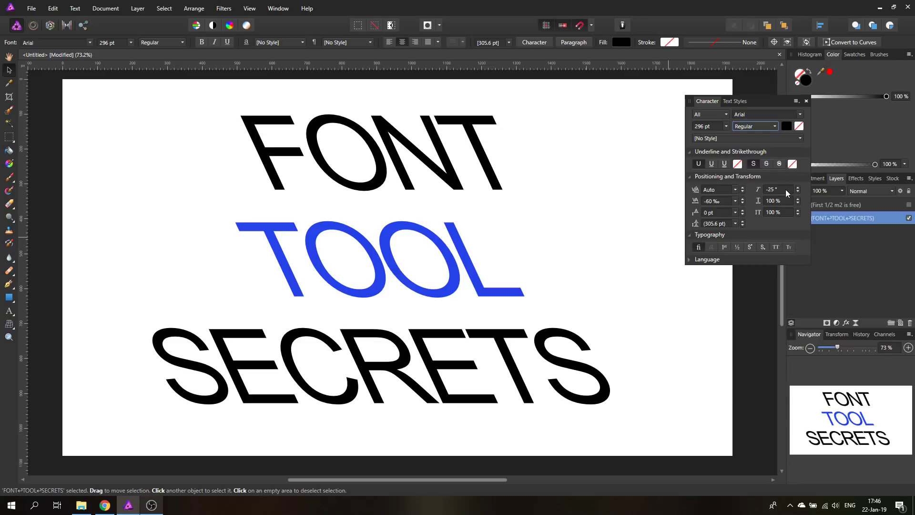
{"action": "left_click", "coordinate": [798, 188]}
{"action": "left_click", "coordinate": [798, 187]}
{"action": "left_click", "coordinate": [798, 188]}
{"action": "left_click", "coordinate": [799, 189]}
{"action": "left_click", "coordinate": [800, 189]}
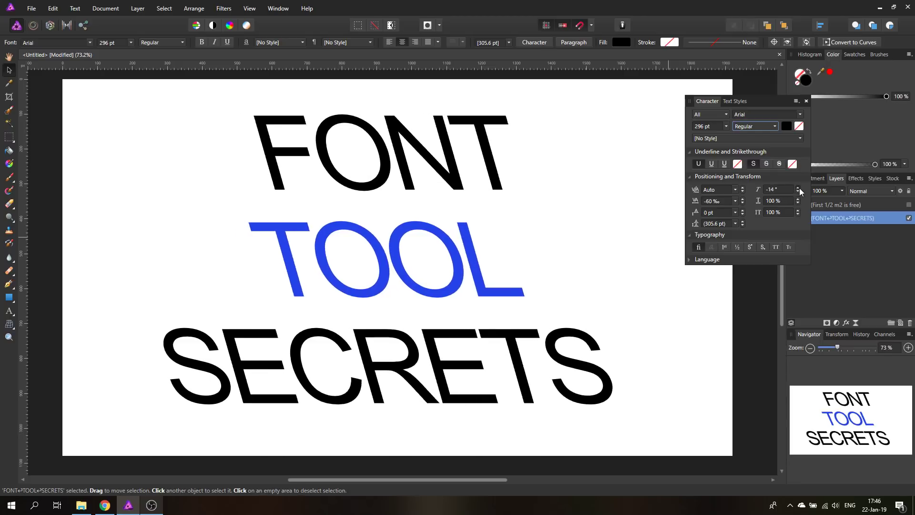
{"action": "left_click", "coordinate": [799, 189]}
{"action": "left_click", "coordinate": [799, 189]}
{"action": "left_click", "coordinate": [799, 189]}
{"action": "left_click", "coordinate": [799, 189]}
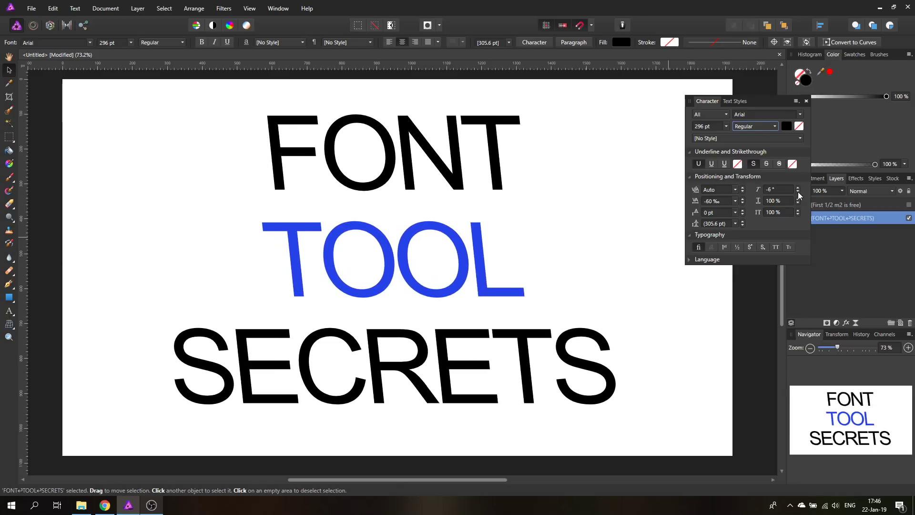
{"action": "left_click", "coordinate": [798, 192]}
{"action": "left_click", "coordinate": [798, 192]}
{"action": "left_click", "coordinate": [799, 192]}
{"action": "left_click", "coordinate": [799, 192]}
{"action": "left_click", "coordinate": [799, 192]}
{"action": "left_click", "coordinate": [798, 192]}
{"action": "left_click", "coordinate": [799, 192]}
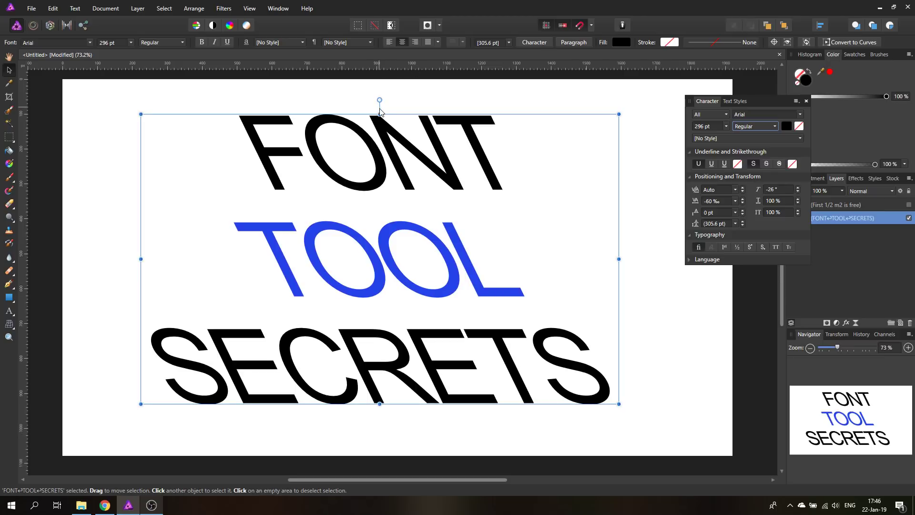
{"action": "left_click_drag", "start_coordinate": [381, 107], "coordinate": [426, 108]}
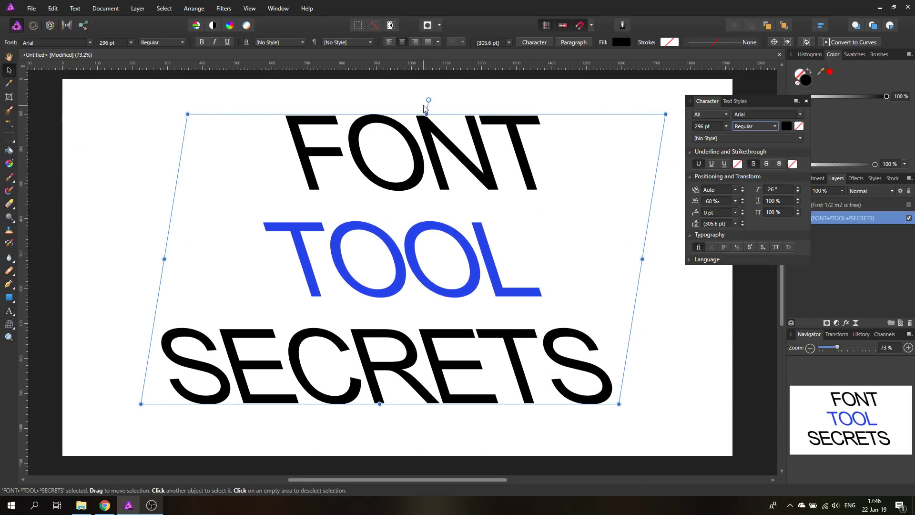
{"action": "key", "text": "ctrl+z"}
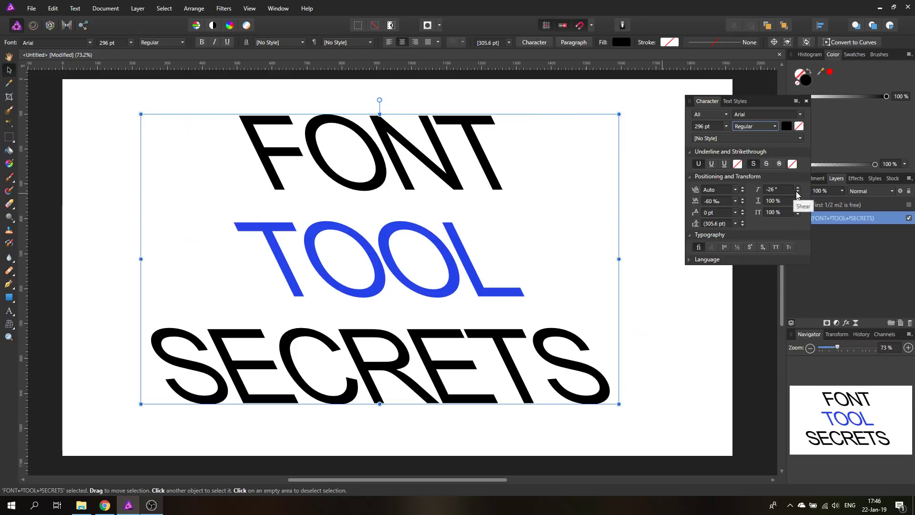
{"action": "left_click", "coordinate": [782, 190]}
{"action": "type", "text": "0"}
{"action": "key", "text": "Return"}
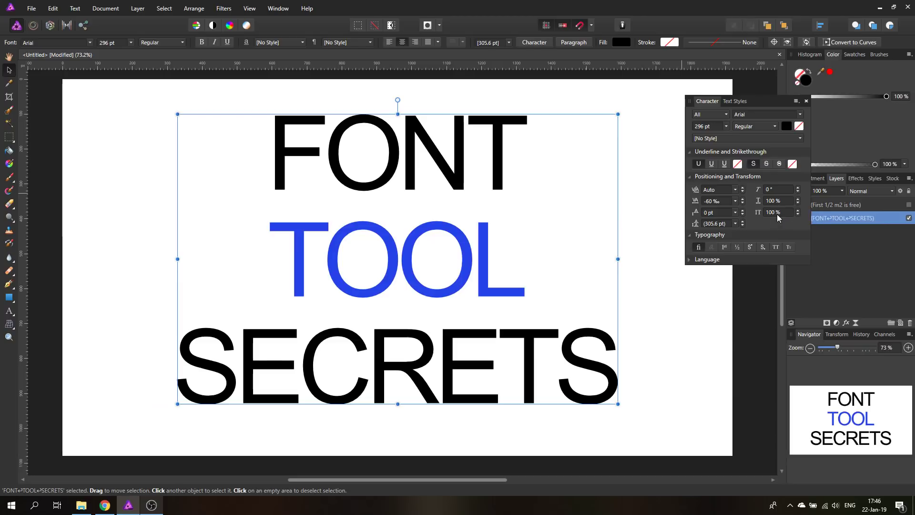
{"action": "left_click_drag", "start_coordinate": [799, 199], "coordinate": [800, 202]}
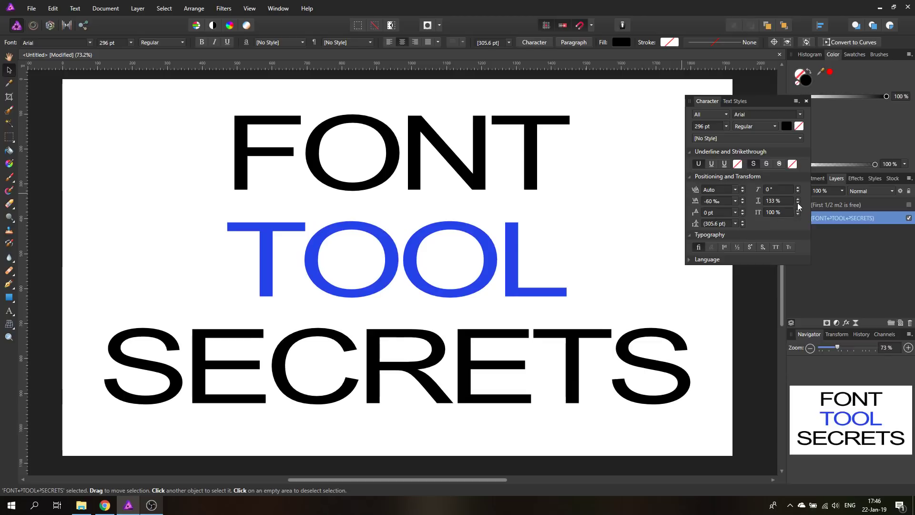
{"action": "left_click_drag", "start_coordinate": [798, 204], "coordinate": [799, 198]}
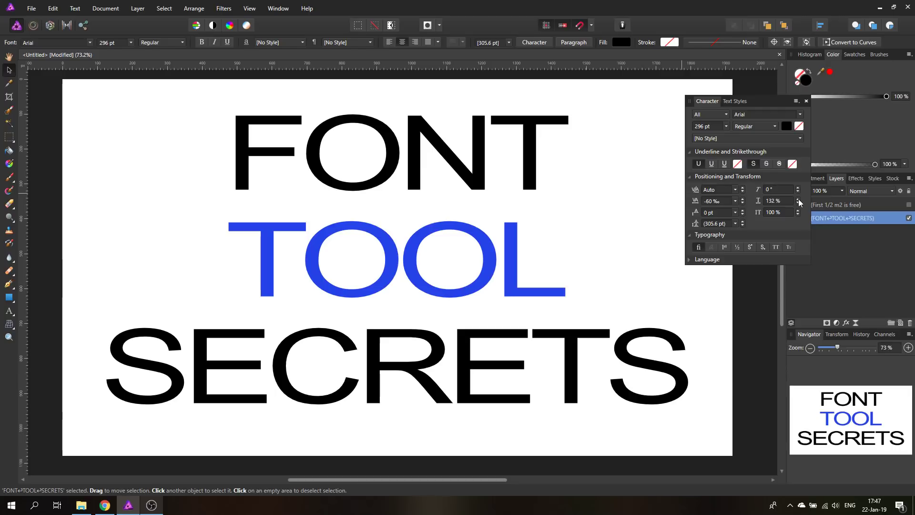
{"action": "left_click_drag", "start_coordinate": [799, 211], "coordinate": [800, 216]}
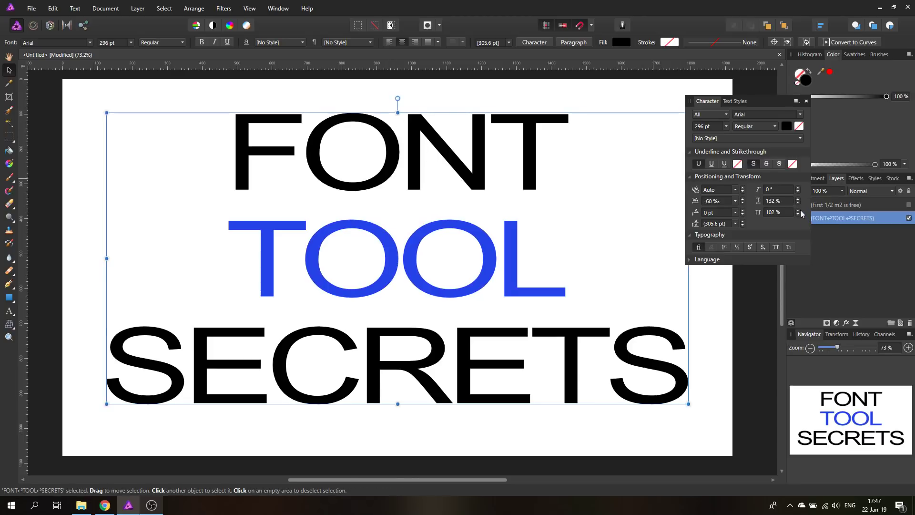
{"action": "left_click_drag", "start_coordinate": [798, 210], "coordinate": [798, 210]}
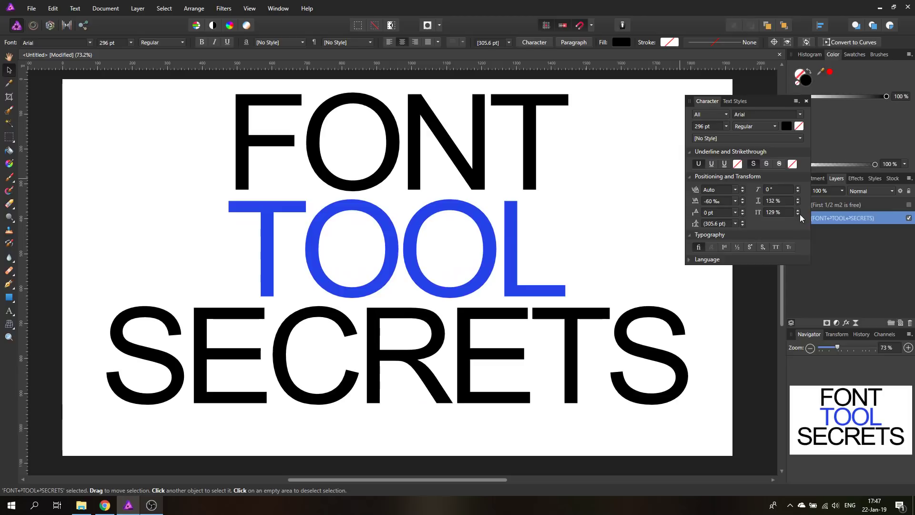
{"action": "left_click", "coordinate": [799, 214]}
{"action": "left_click", "coordinate": [799, 214]}
{"action": "left_click_drag", "start_coordinate": [799, 214], "coordinate": [799, 215]}
{"action": "left_click", "coordinate": [777, 212]}
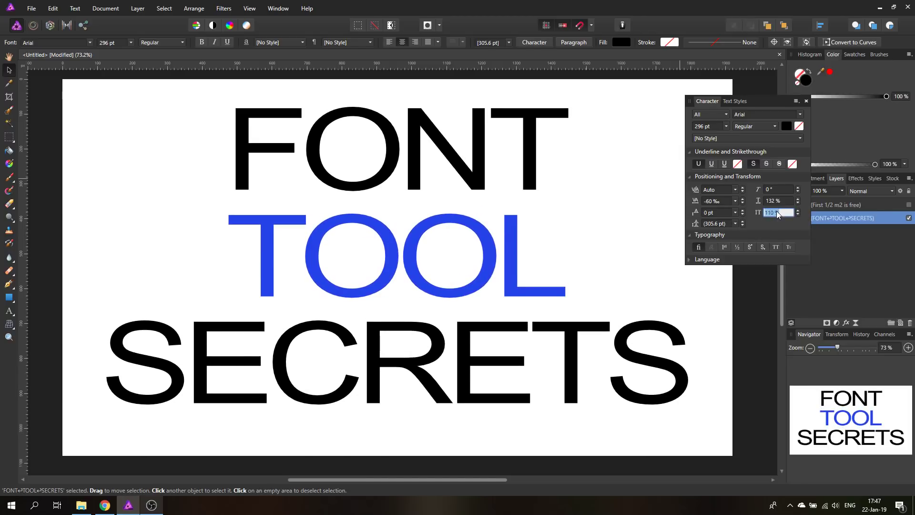
{"action": "type", "text": "100"}
{"action": "key", "text": "Return"}
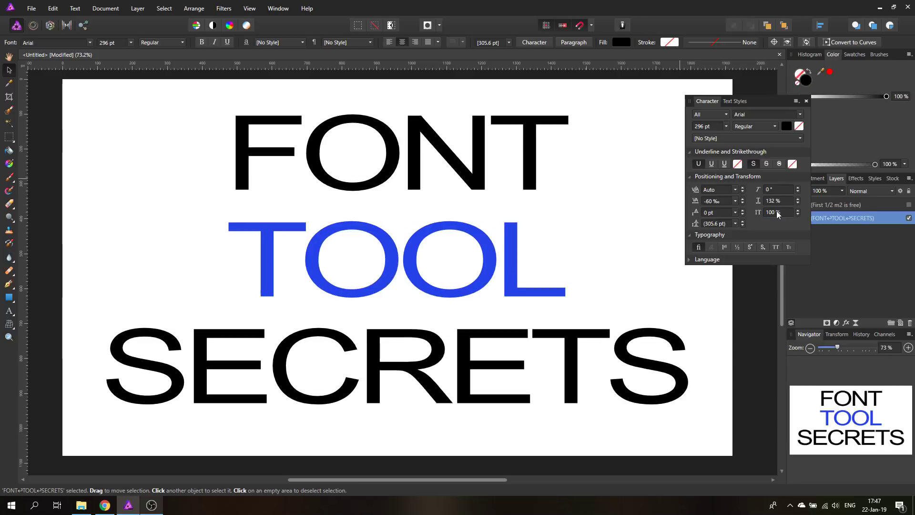
{"action": "left_click", "coordinate": [785, 200]}
{"action": "type", "text": "100"}
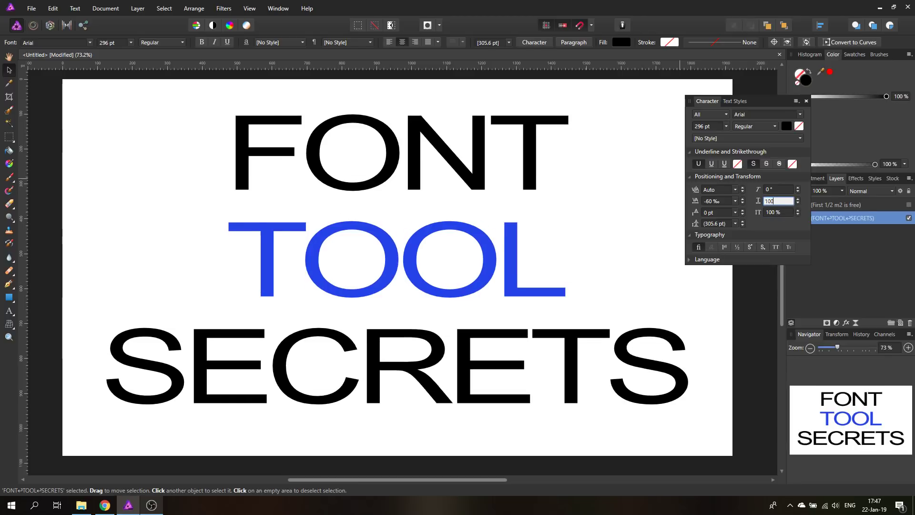
{"action": "key", "text": "Return"}
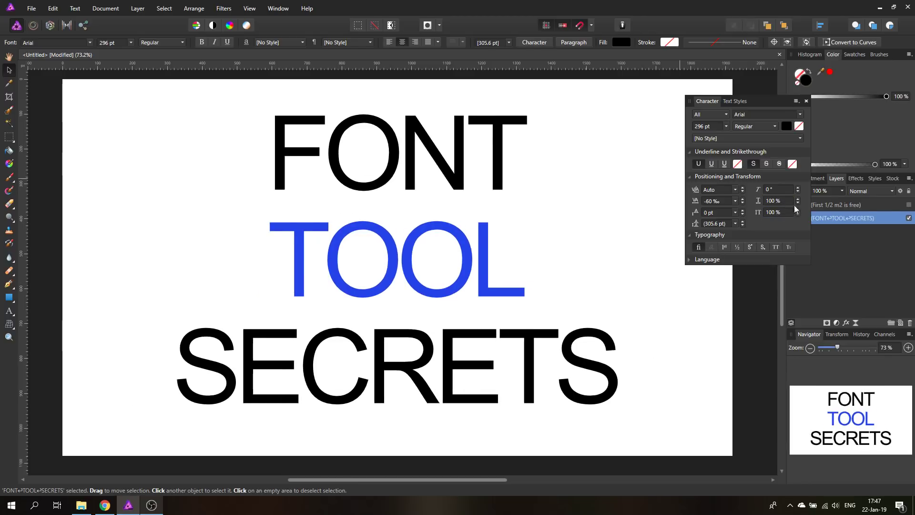
Swap back to the 'First 1/2 m2 is free' layer, reposition the Character panel, and bring Chrome forward
{"action": "left_click", "coordinate": [892, 205]}
{"action": "left_click", "coordinate": [909, 218]}
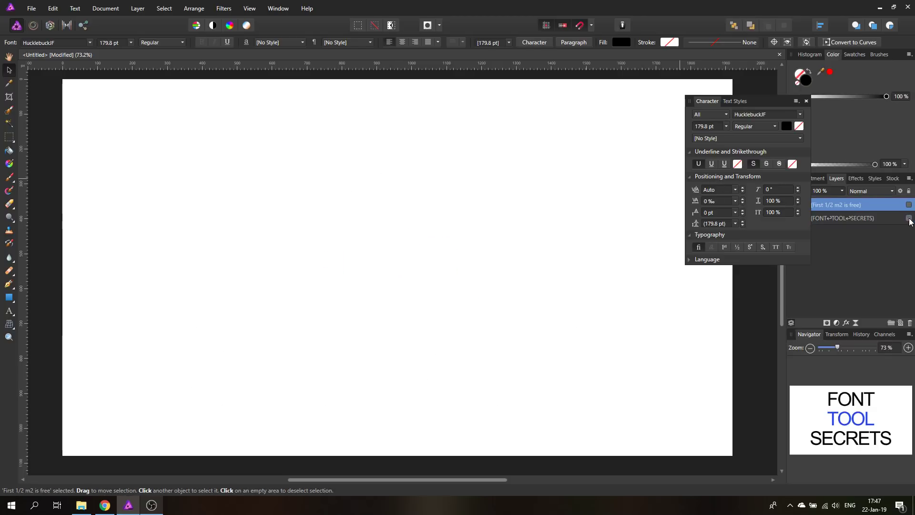
{"action": "left_click", "coordinate": [909, 205]}
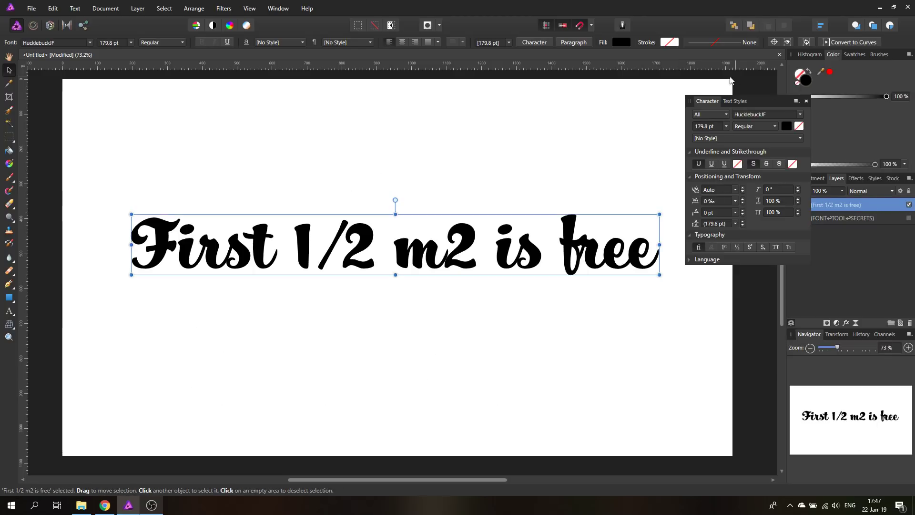
{"action": "left_click_drag", "start_coordinate": [753, 101], "coordinate": [579, 302]}
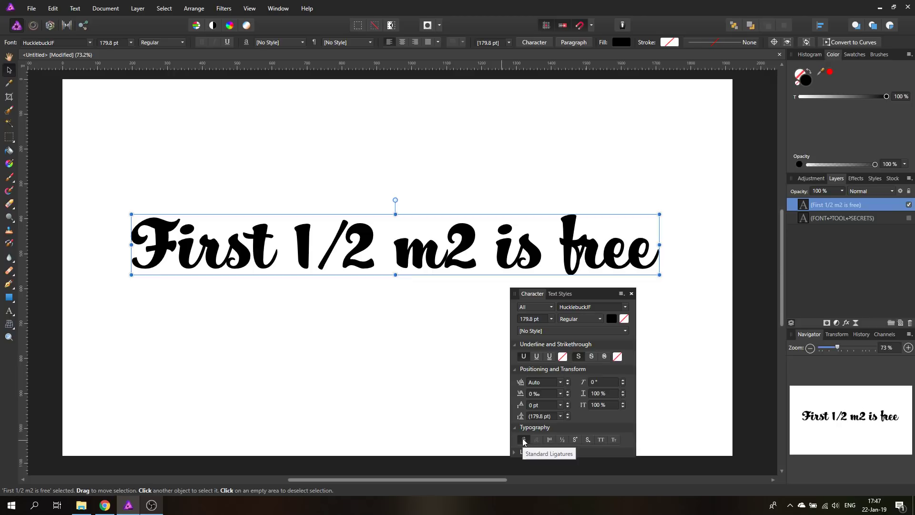
{"action": "left_click", "coordinate": [105, 505]}
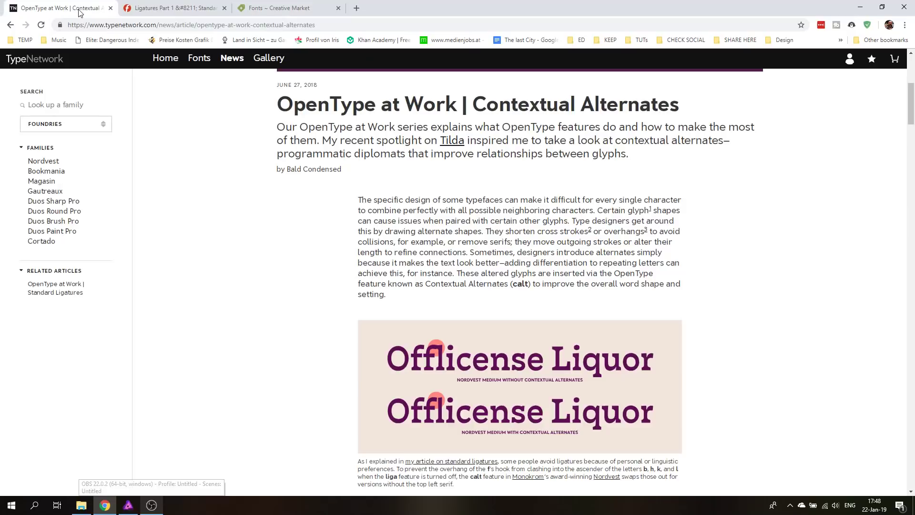
Read the contextual alternates and standard ligatures article tabs, then return to Affinity Photo
{"action": "left_click", "coordinate": [78, 11]}
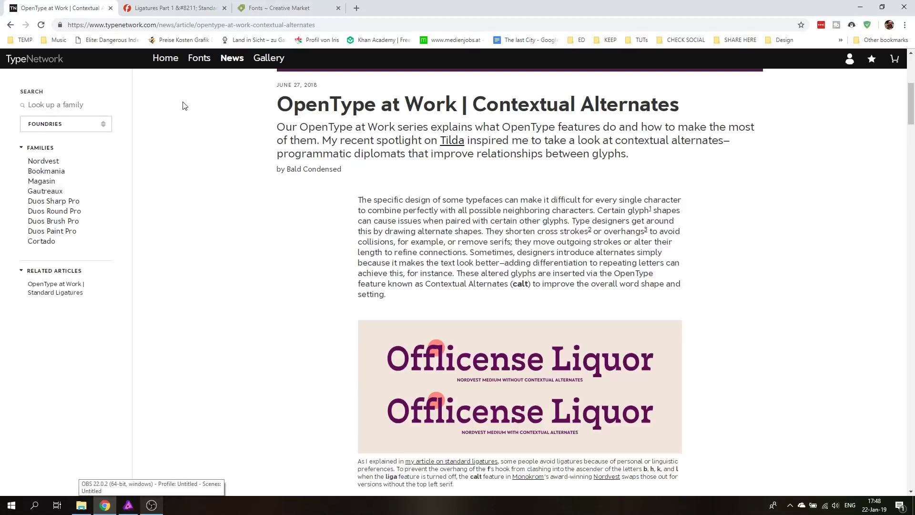
{"action": "left_click", "coordinate": [145, 9]}
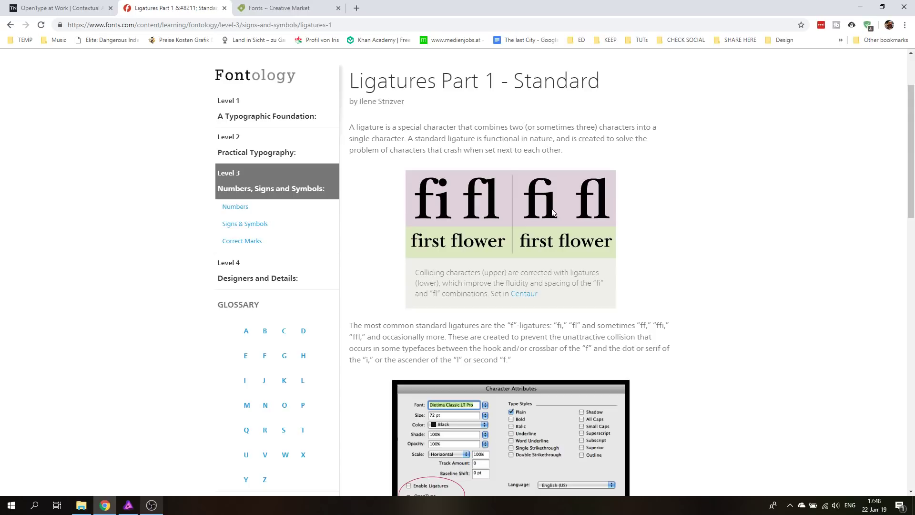
{"action": "left_click", "coordinate": [128, 505]}
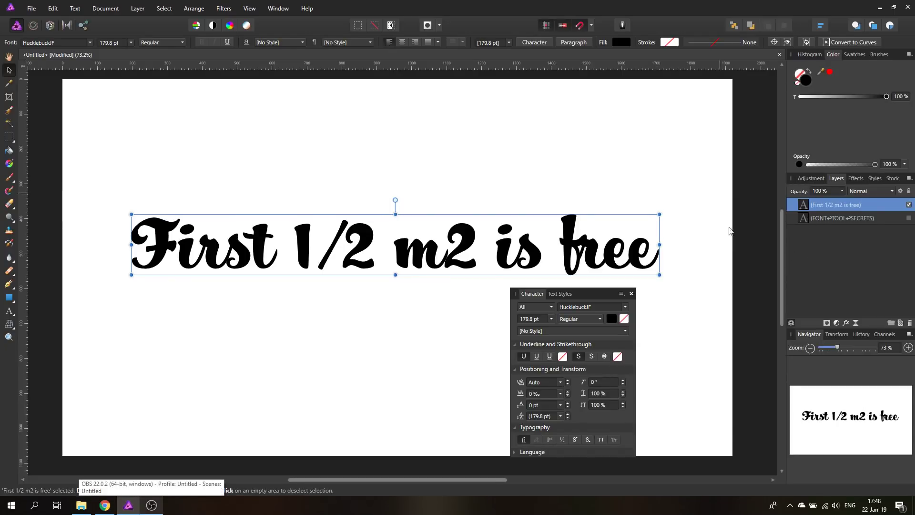
Move the Character panel up-right clear of the text, then open TypeNetwork's Contextual Alternates tab
{"action": "left_click", "coordinate": [562, 294]}
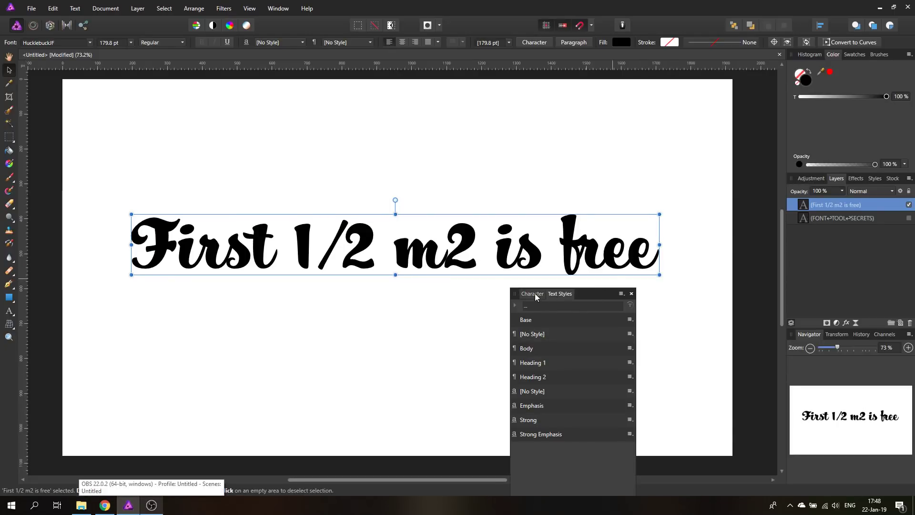
{"action": "left_click", "coordinate": [536, 296]}
{"action": "left_click_drag", "start_coordinate": [584, 295], "coordinate": [707, 96]}
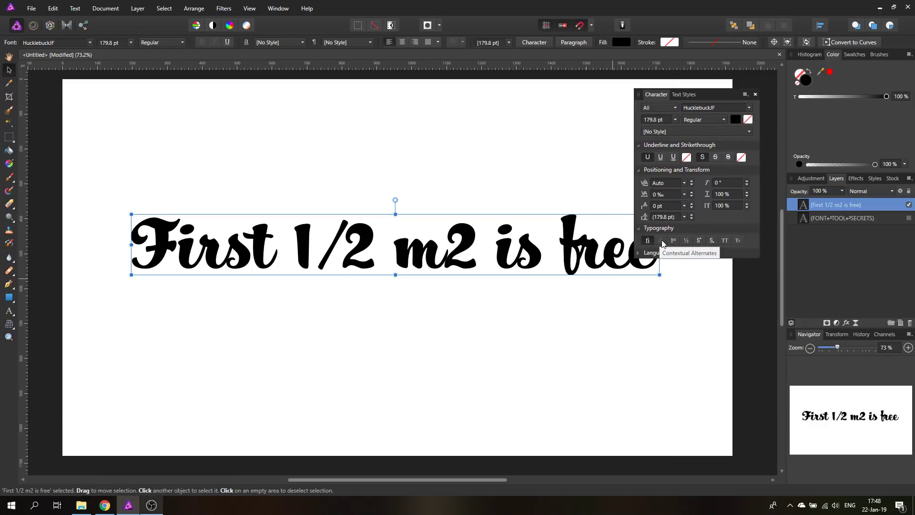
{"action": "left_click", "coordinate": [105, 505]}
{"action": "left_click", "coordinate": [75, 10]}
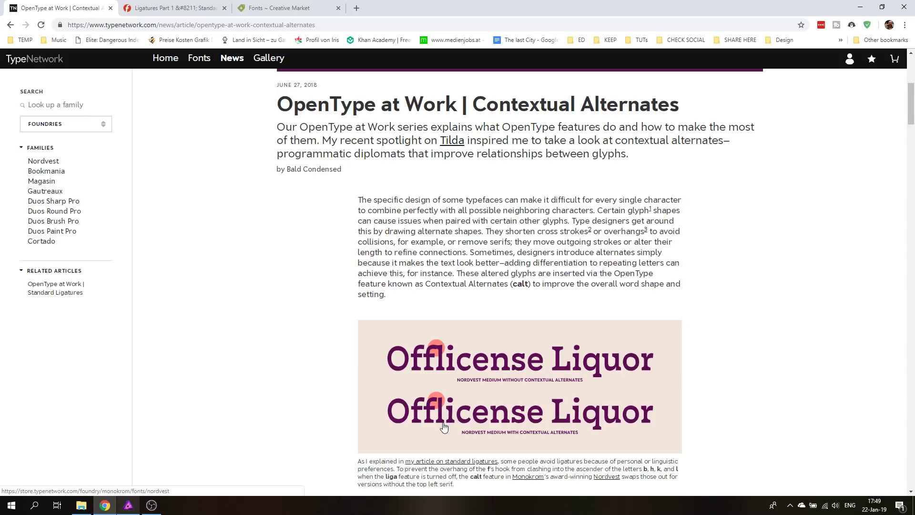
Switch from Chrome back to the Affinity Photo lettering document
{"action": "left_click", "coordinate": [137, 508]}
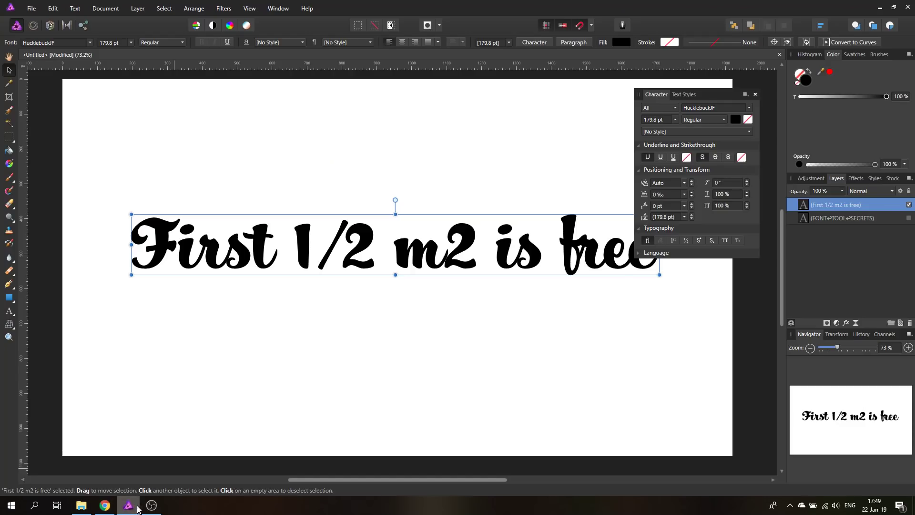
Select the word First and set it in the Kaya font
{"action": "left_click", "coordinate": [648, 241]}
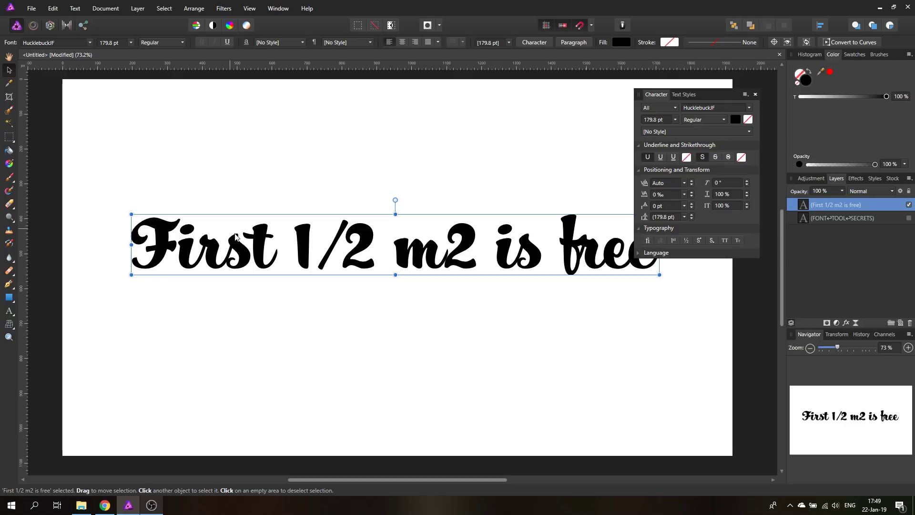
{"action": "left_click", "coordinate": [265, 242]}
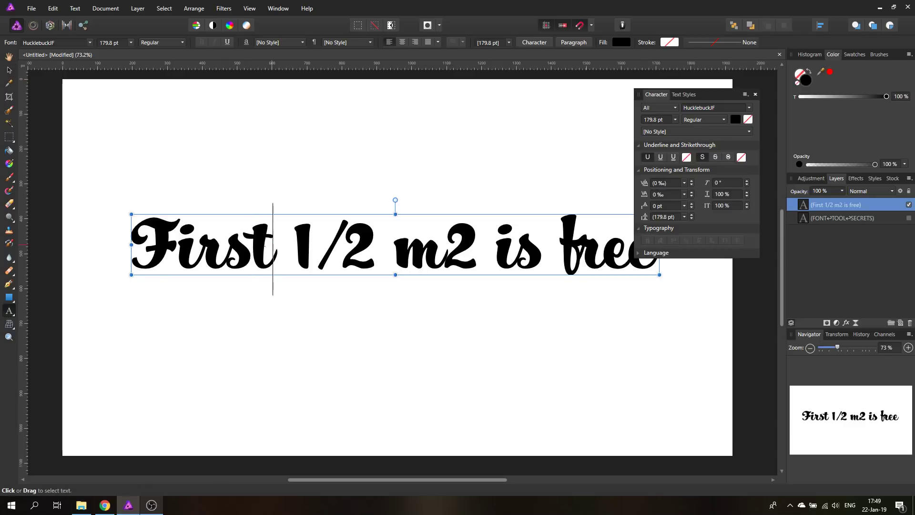
{"action": "left_click_drag", "start_coordinate": [273, 243], "coordinate": [133, 243]}
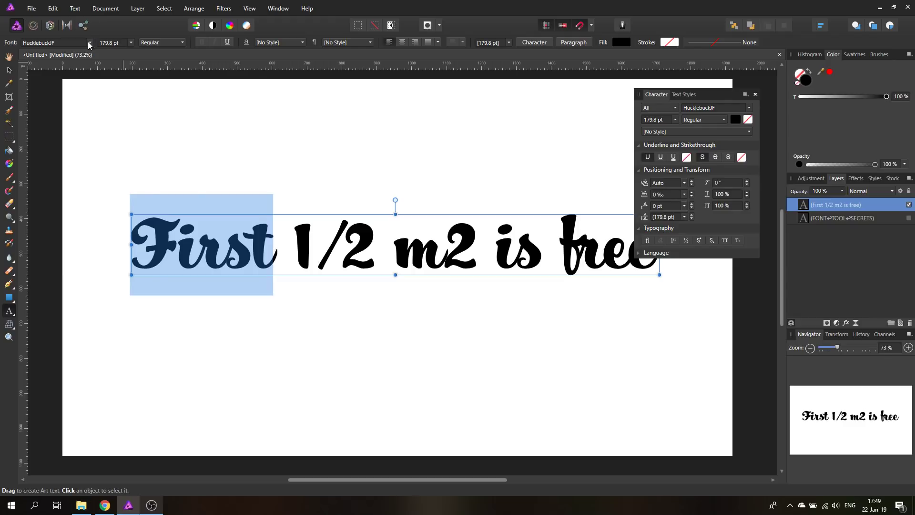
{"action": "left_click", "coordinate": [70, 42]}
{"action": "double_click", "coordinate": [70, 43]}
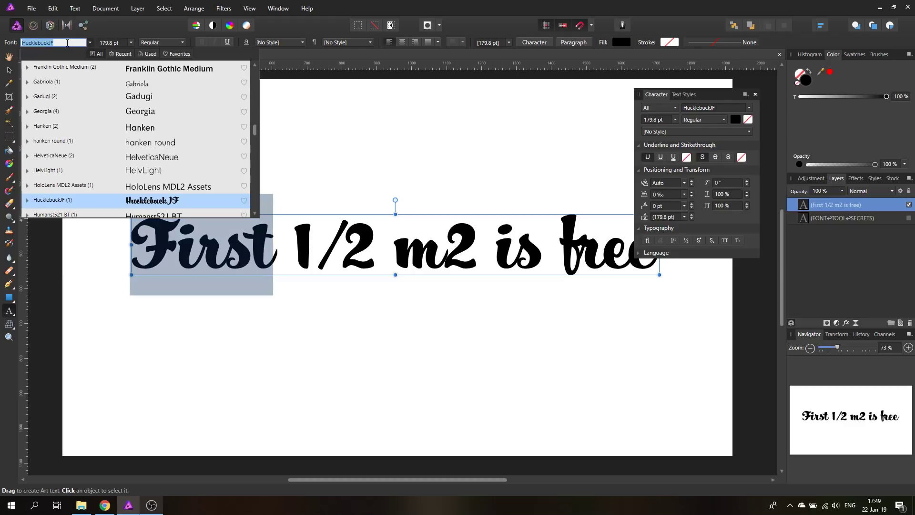
{"action": "type", "text": "kaya"}
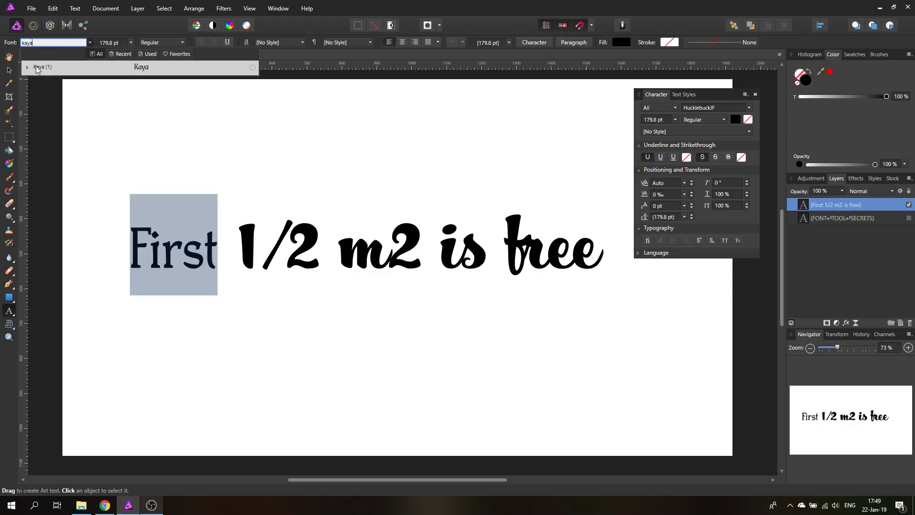
{"action": "left_click", "coordinate": [37, 70]}
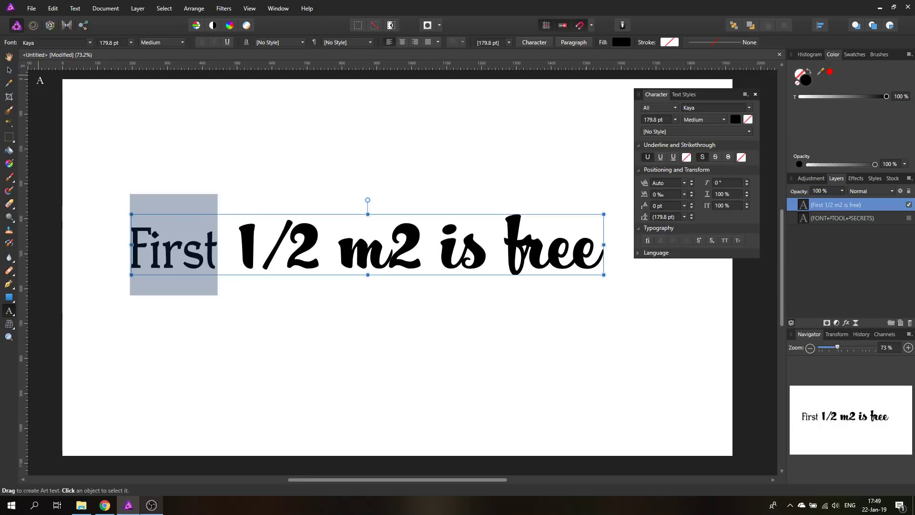
Toggle Standard Ligatures for the whole text frame, then for the word First alone
{"action": "left_click", "coordinate": [9, 70]}
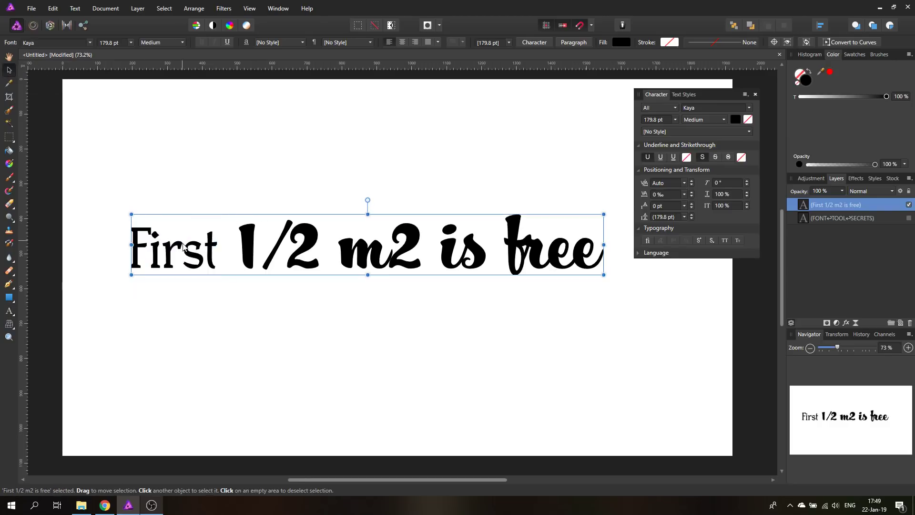
{"action": "left_click", "coordinate": [648, 241]}
{"action": "double_click", "coordinate": [178, 253]}
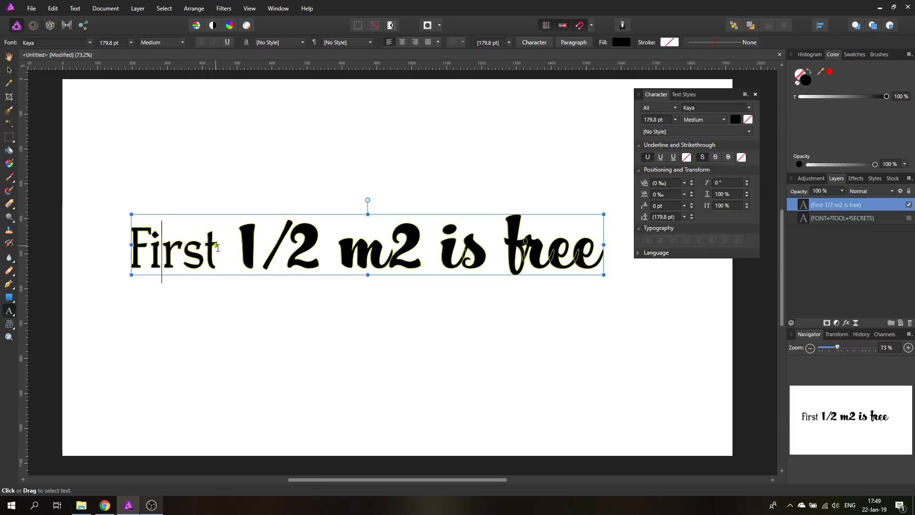
{"action": "key", "text": "Right"}
{"action": "key", "text": "shift+Right"}
{"action": "double_click", "coordinate": [140, 248]}
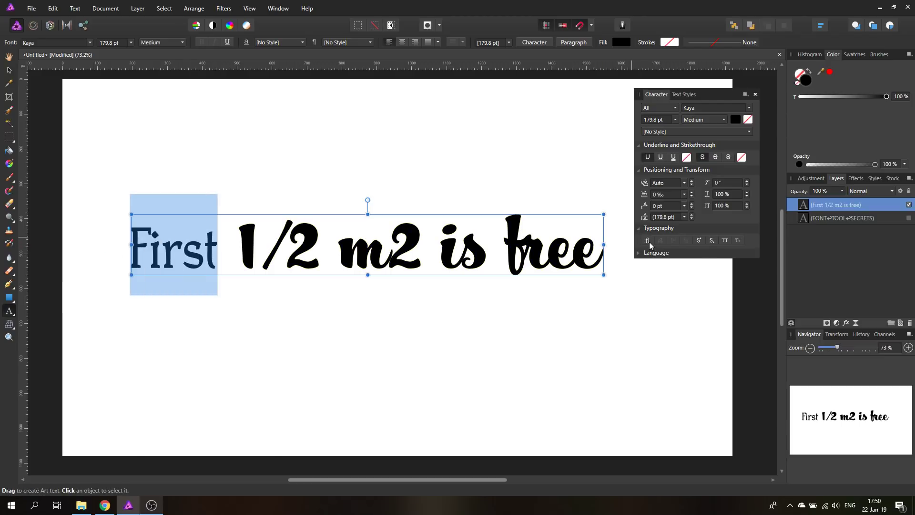
{"action": "left_click", "coordinate": [649, 242]}
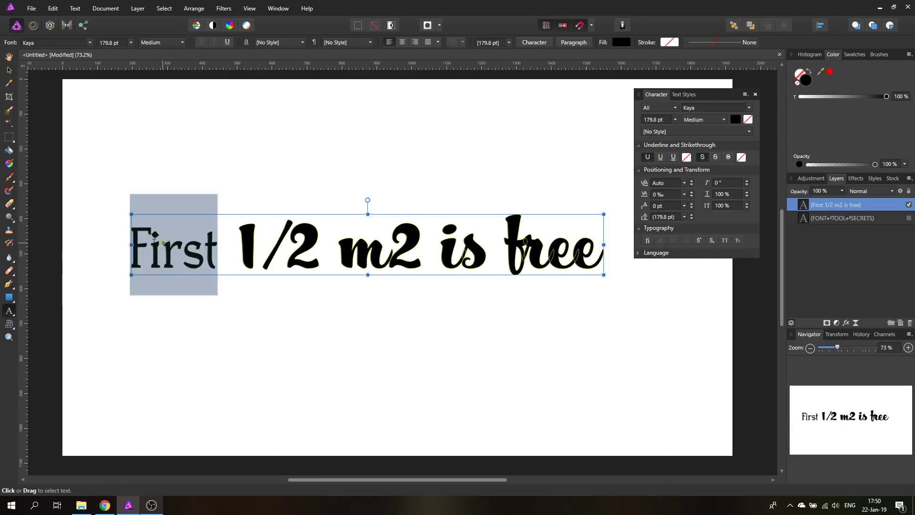
Retype the capital F as lowercase 'f' and turn on Standard Ligatures for 'first'
{"action": "left_click", "coordinate": [139, 240]}
{"action": "left_click_drag", "start_coordinate": [140, 240], "coordinate": [123, 241]}
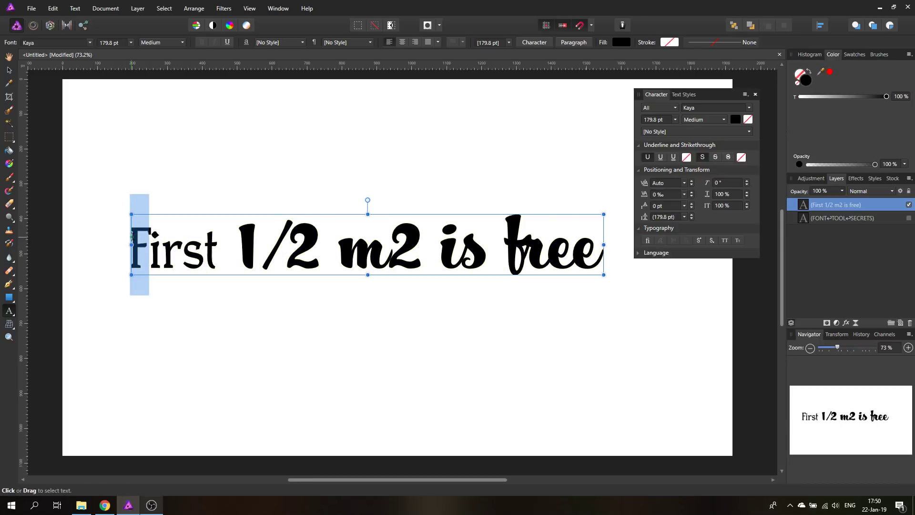
{"action": "type", "text": "f"}
{"action": "left_click_drag", "start_coordinate": [211, 244], "coordinate": [102, 245]}
{"action": "left_click", "coordinate": [647, 240]}
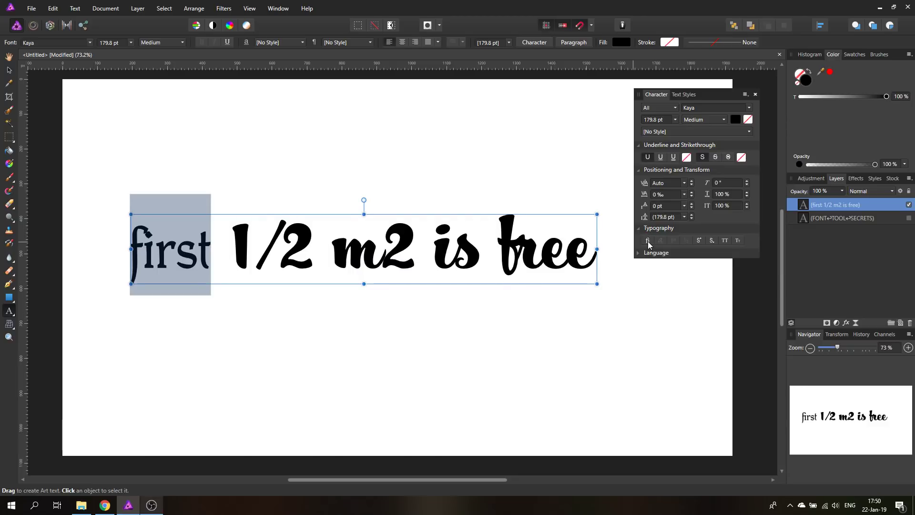
{"action": "left_click", "coordinate": [9, 336]}
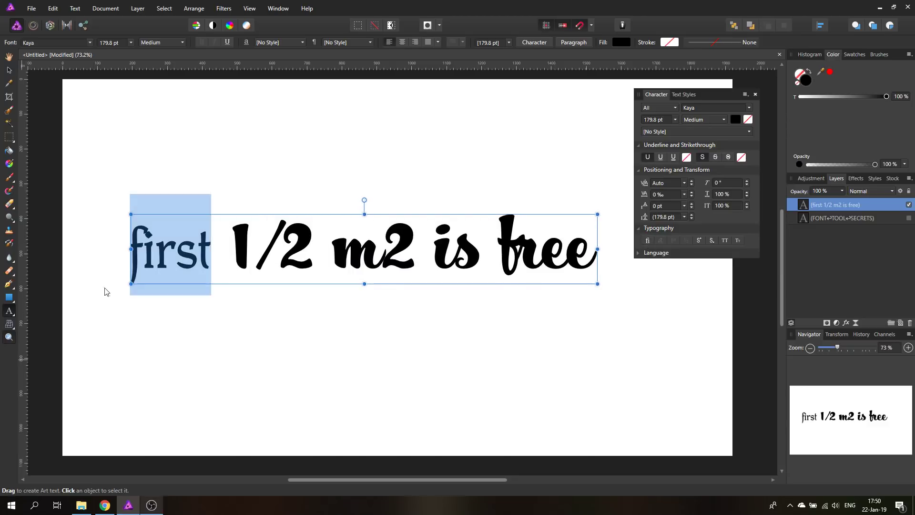
{"action": "left_click", "coordinate": [139, 245]}
{"action": "left_click", "coordinate": [139, 245]}
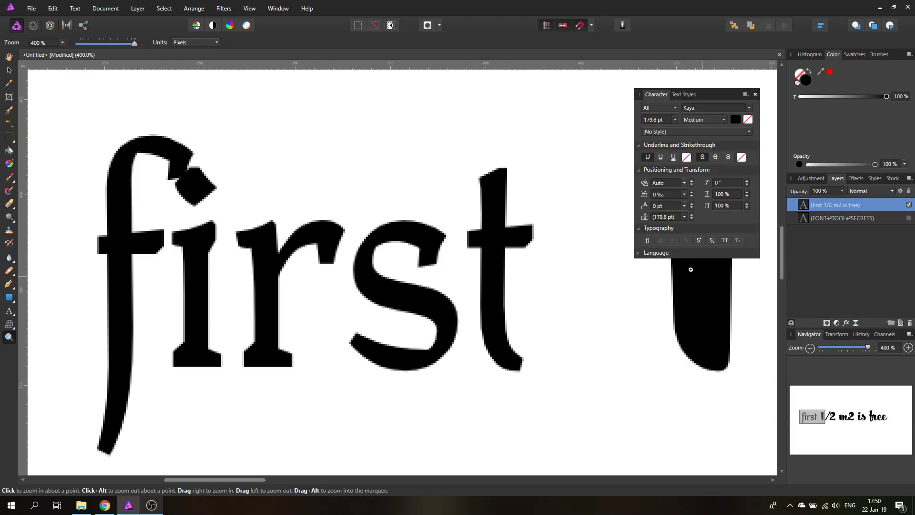
{"action": "left_click", "coordinate": [648, 240]}
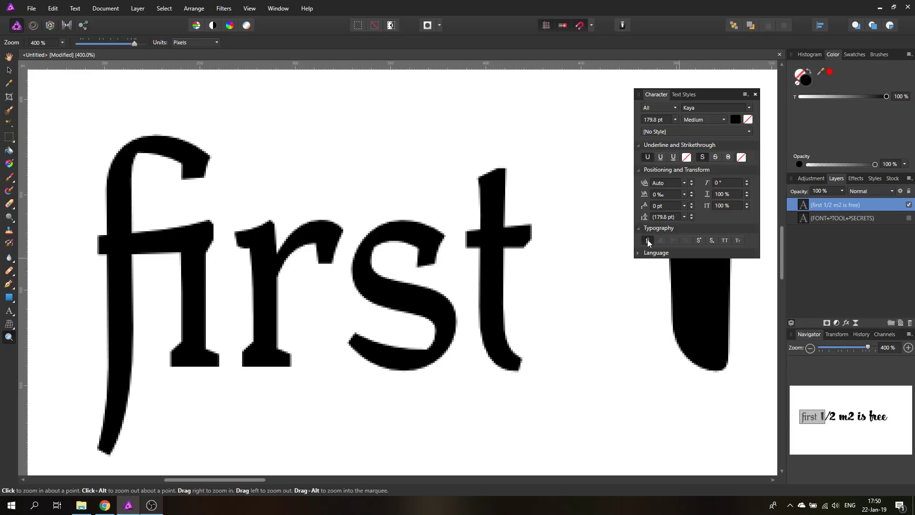
{"action": "left_click", "coordinate": [647, 241]}
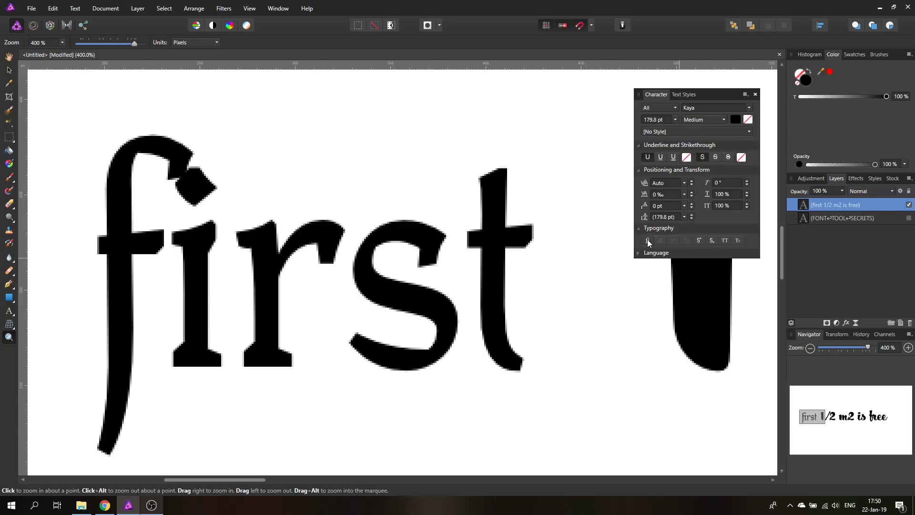
{"action": "left_click", "coordinate": [647, 240]}
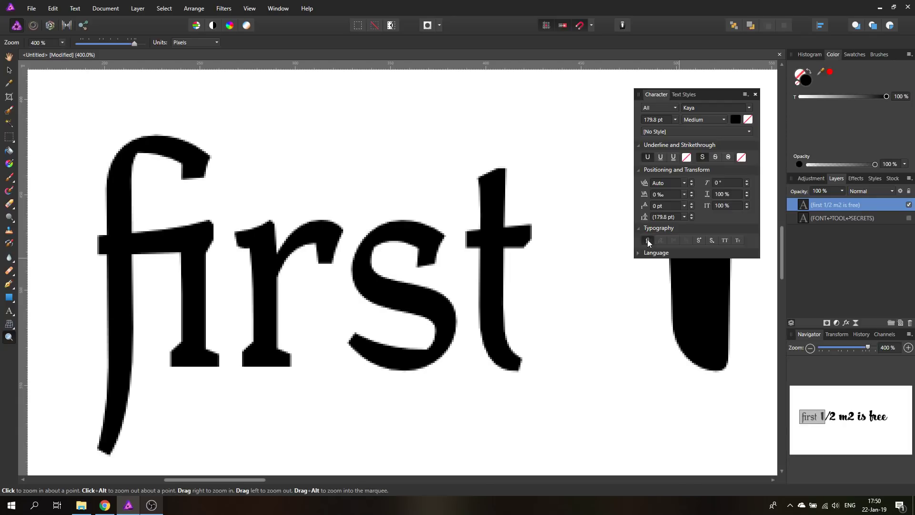
{"action": "left_click", "coordinate": [647, 240]}
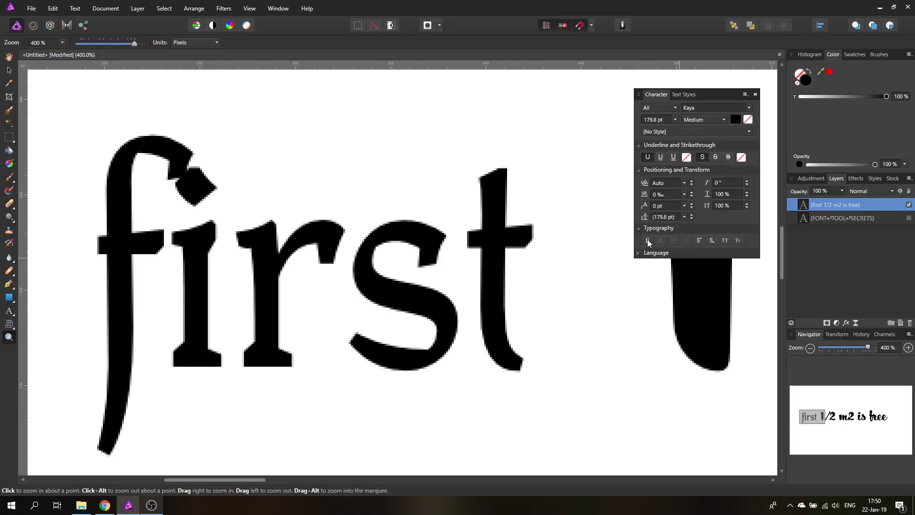
{"action": "key", "text": "ctrl+0"}
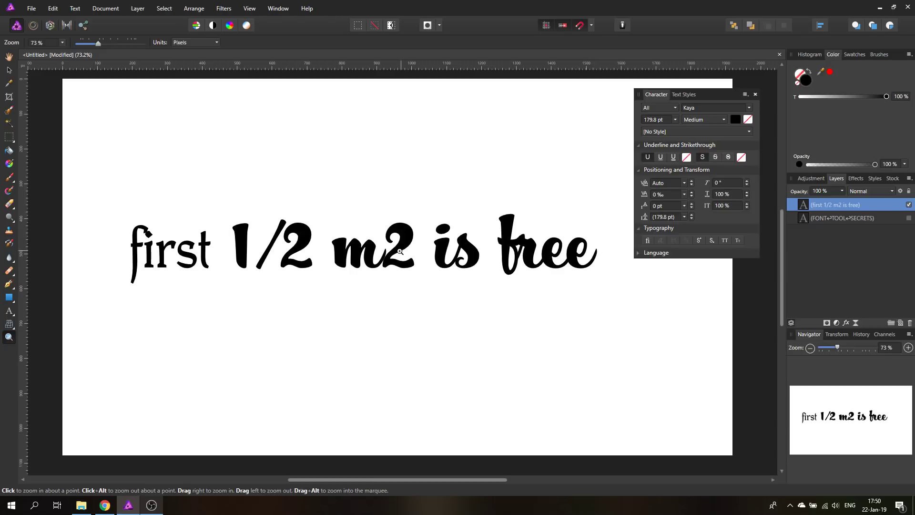
{"action": "left_click", "coordinate": [9, 70]}
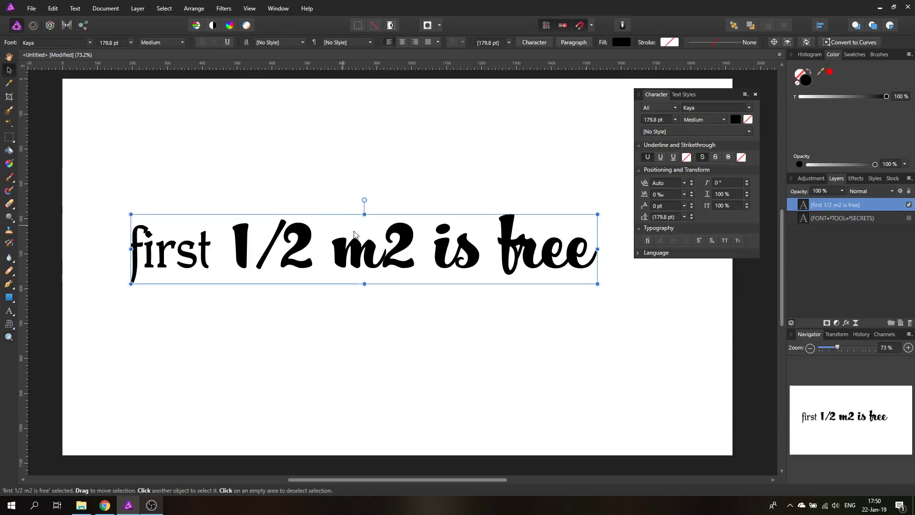
{"action": "double_click", "coordinate": [410, 245]}
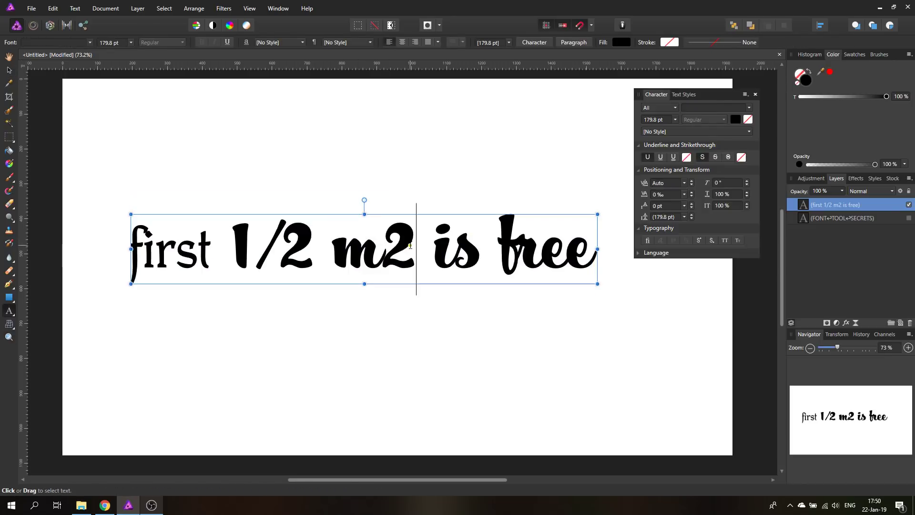
{"action": "left_click_drag", "start_coordinate": [415, 245], "coordinate": [338, 244]}
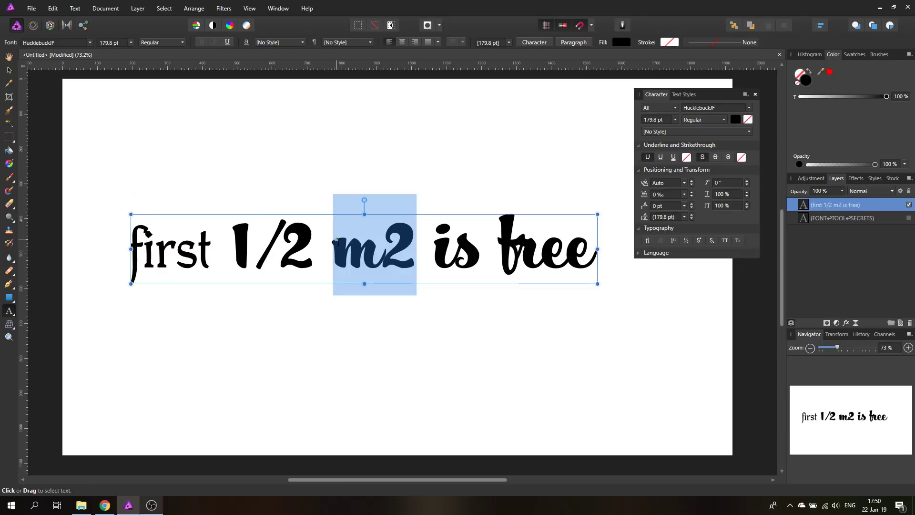
{"action": "left_click", "coordinate": [674, 240]}
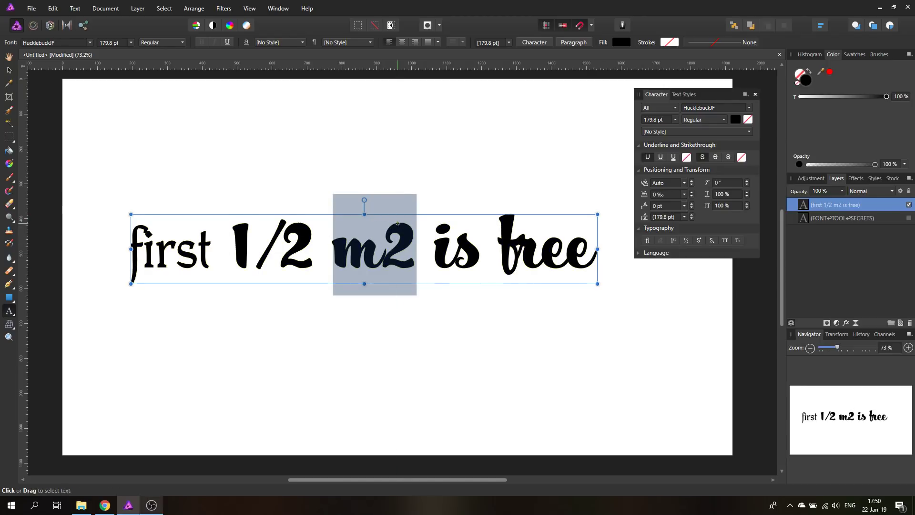
{"action": "key", "text": "Left"}
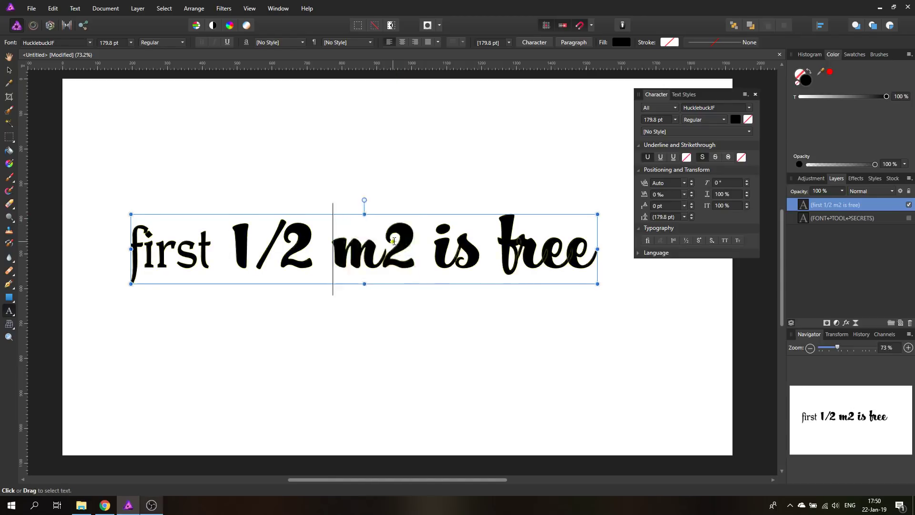
{"action": "key", "text": "Right"}
{"action": "key", "text": "shift+Right"}
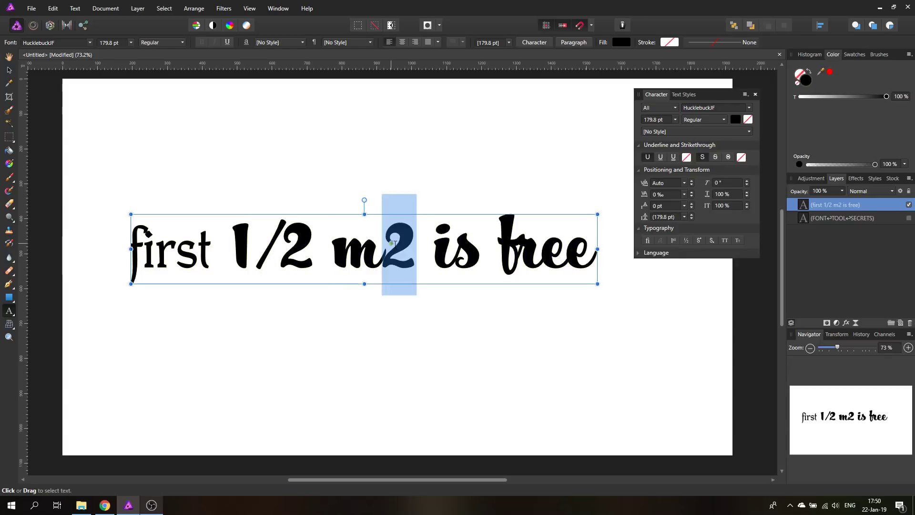
{"action": "left_click", "coordinate": [700, 241]}
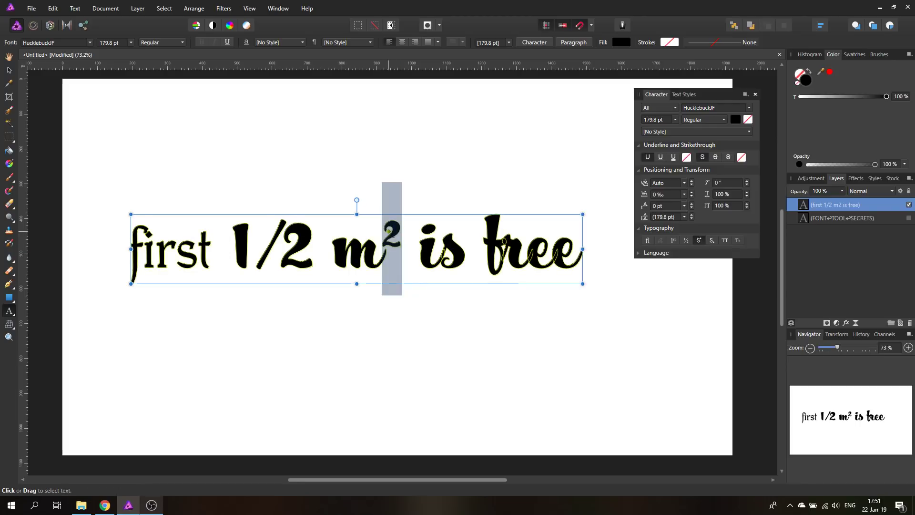
{"action": "left_click", "coordinate": [712, 242]}
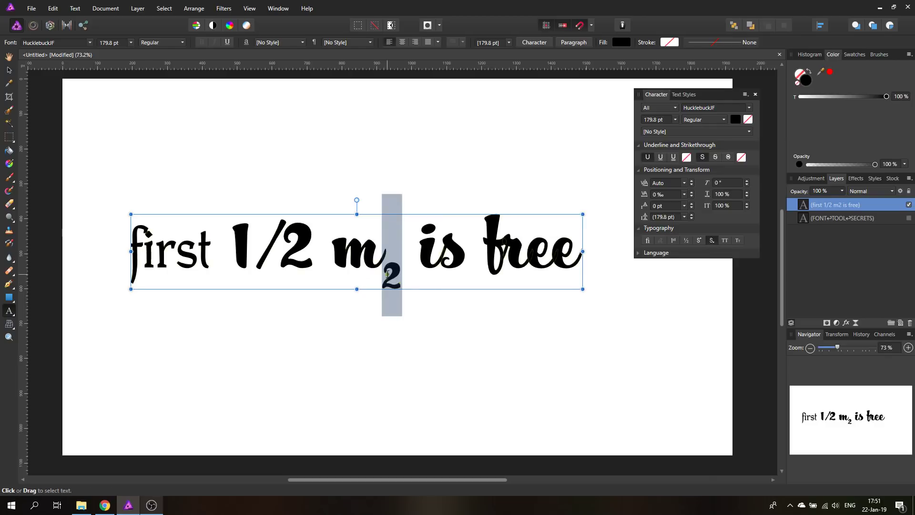
{"action": "left_click", "coordinate": [711, 241]}
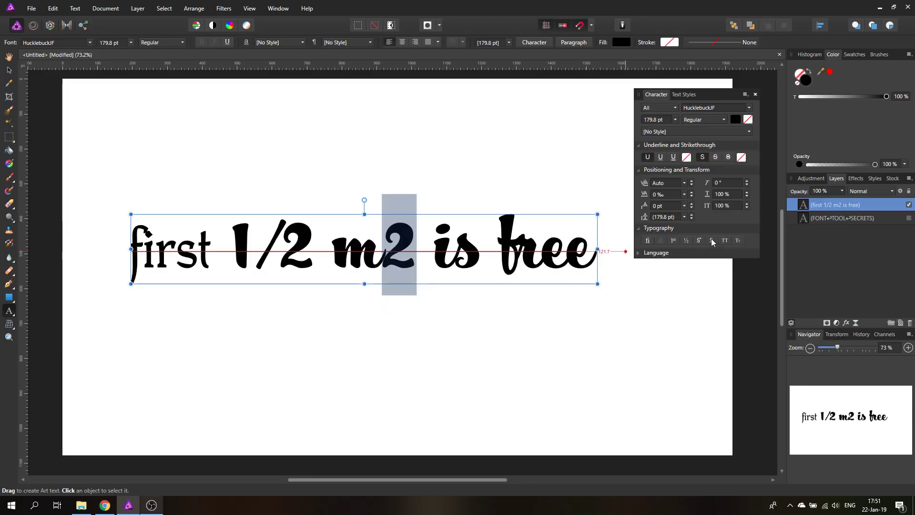
{"action": "left_click", "coordinate": [378, 244]}
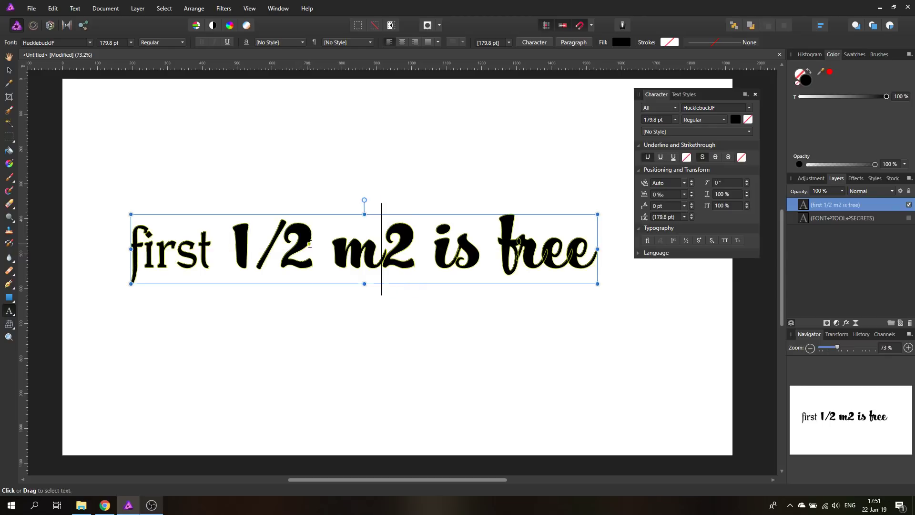
{"action": "left_click_drag", "start_coordinate": [314, 244], "coordinate": [233, 244]}
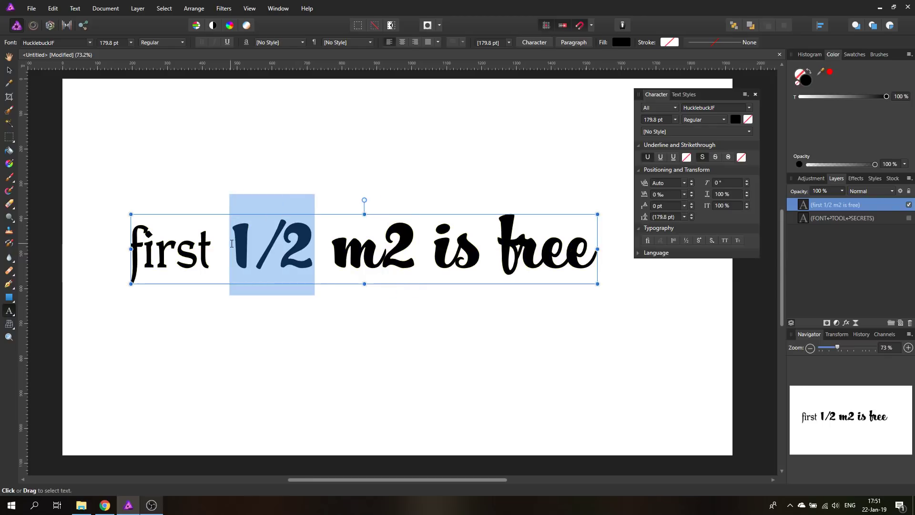
{"action": "left_click", "coordinate": [687, 242]}
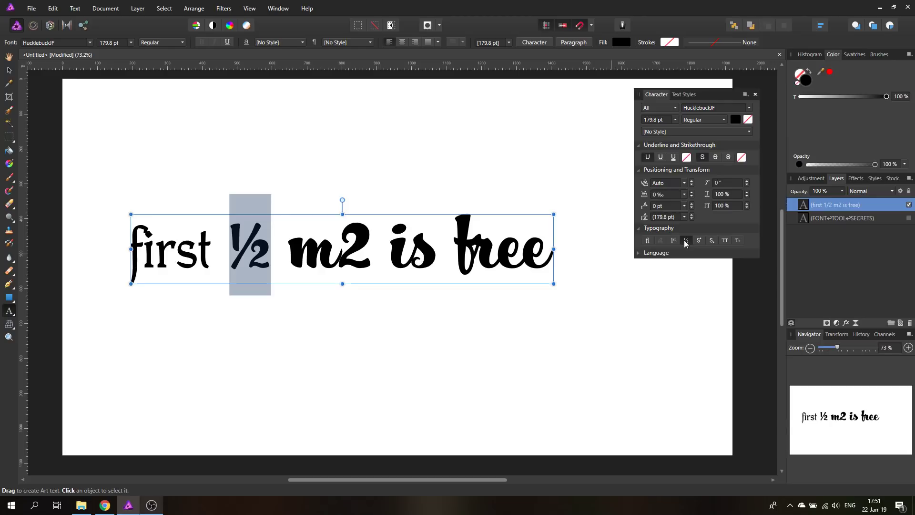
{"action": "left_click", "coordinate": [686, 241]}
{"action": "left_click", "coordinate": [685, 242]}
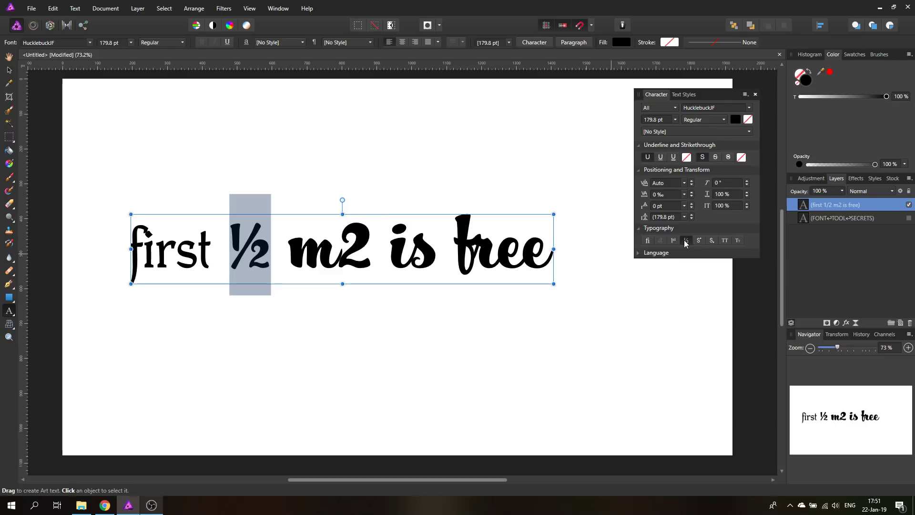
{"action": "left_click", "coordinate": [685, 241]}
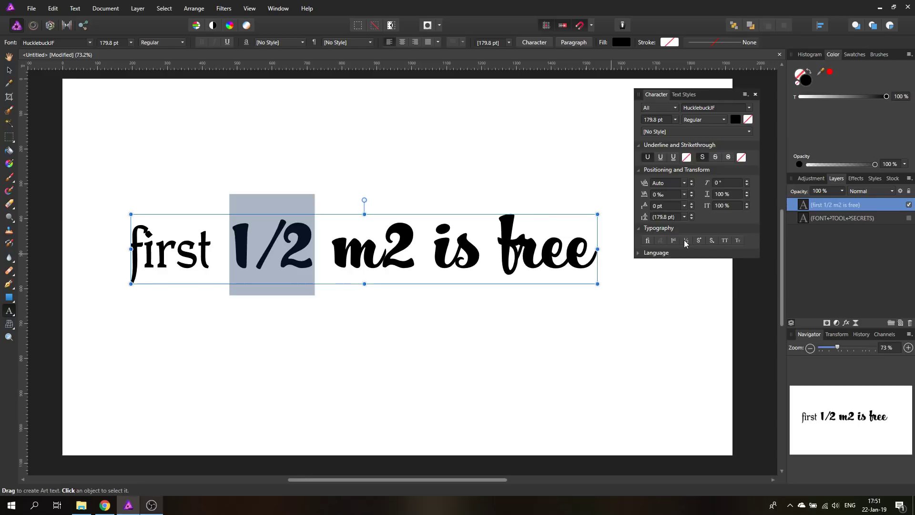
{"action": "left_click", "coordinate": [685, 242]}
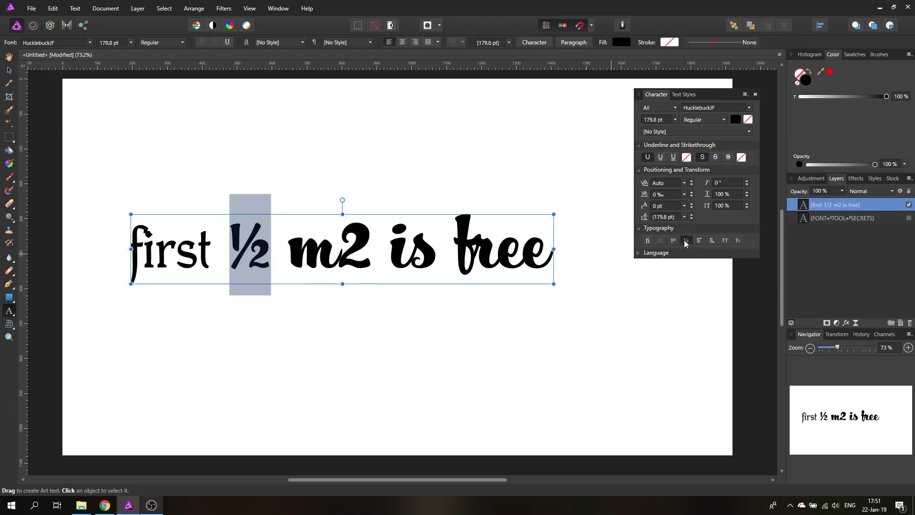
{"action": "left_click", "coordinate": [686, 242]}
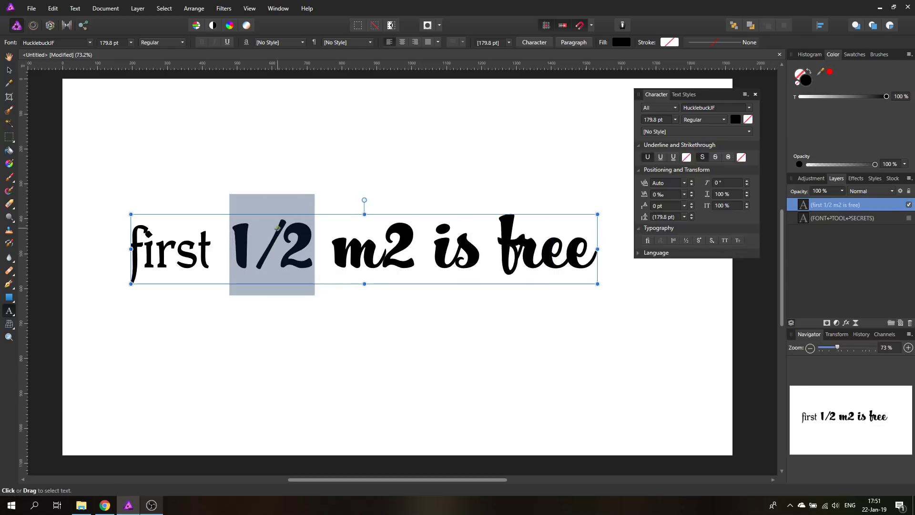
Select 'first' and preview All Caps and then Small Caps, removing each
{"action": "left_click", "coordinate": [200, 246]}
{"action": "left_click_drag", "start_coordinate": [200, 245], "coordinate": [118, 240]}
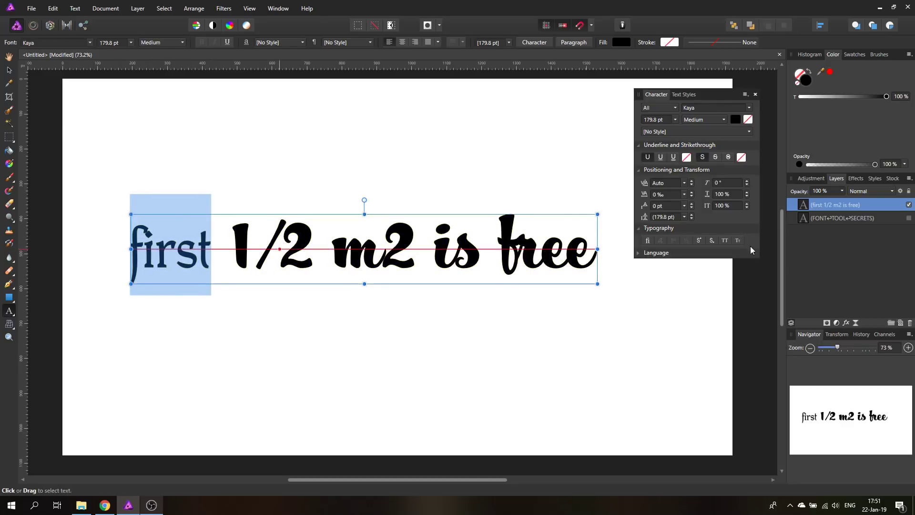
{"action": "left_click", "coordinate": [725, 240]}
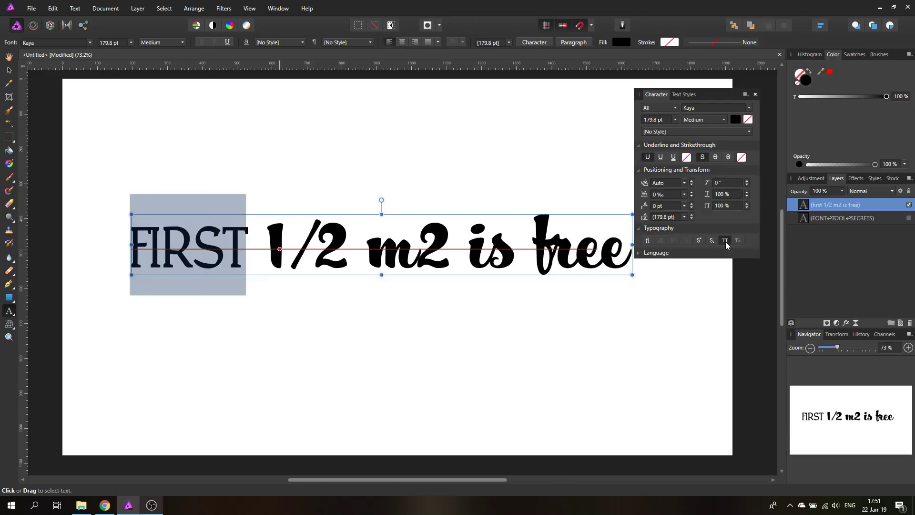
{"action": "left_click", "coordinate": [725, 241]}
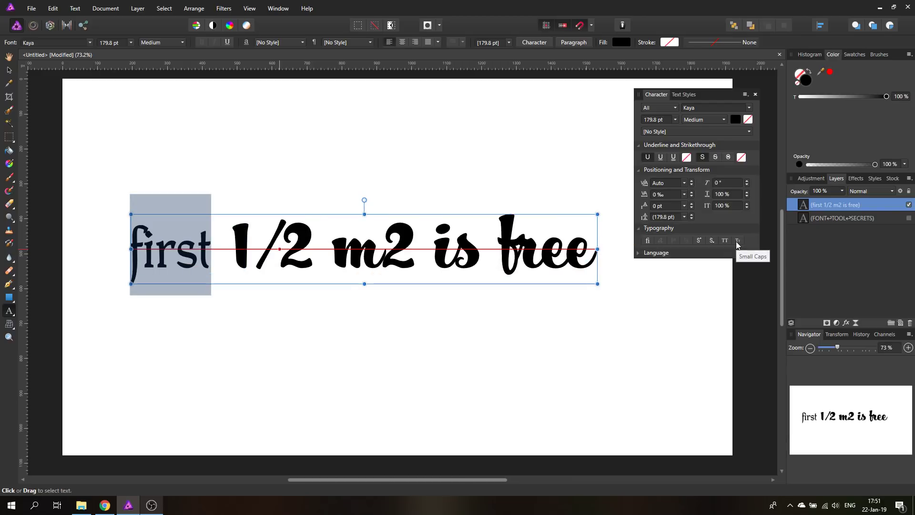
{"action": "left_click", "coordinate": [737, 241]}
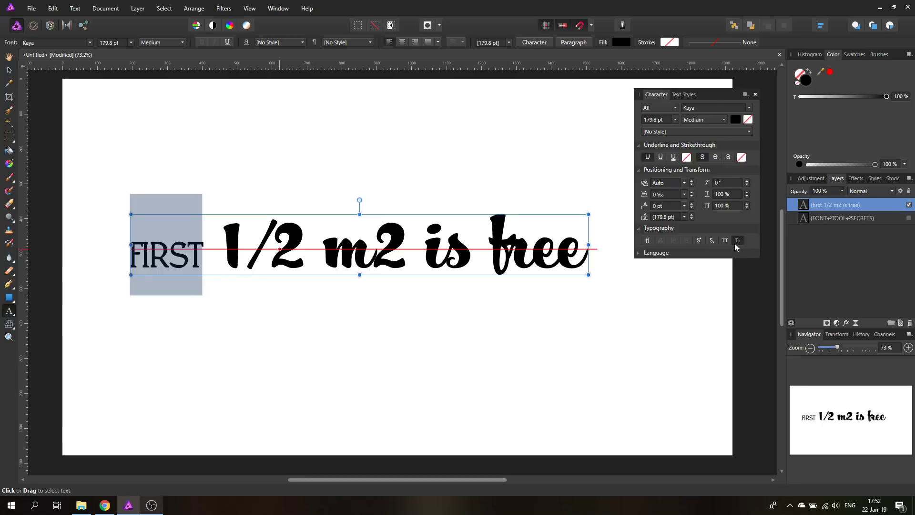
{"action": "left_click", "coordinate": [738, 241]}
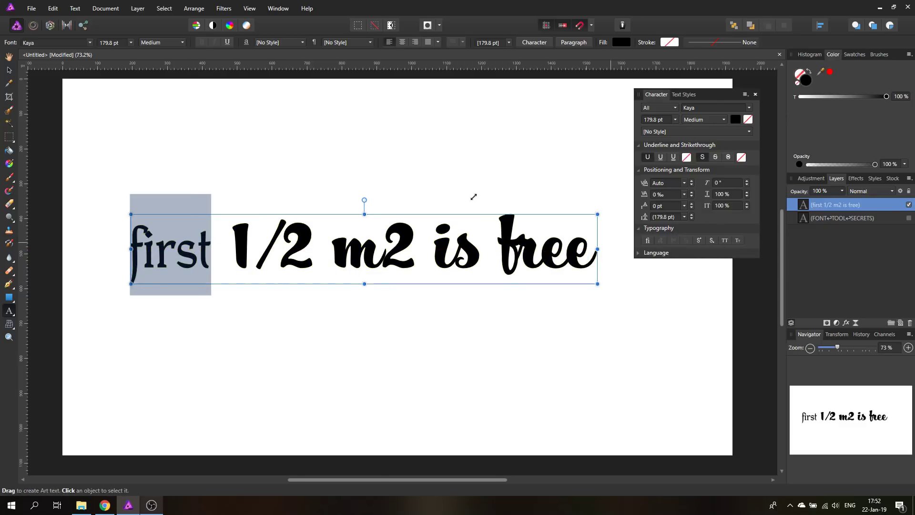
Replace the f with a capital 'F' and set 'irst' in Small Caps
{"action": "left_click", "coordinate": [143, 249]}
{"action": "left_click_drag", "start_coordinate": [144, 249], "coordinate": [129, 248]}
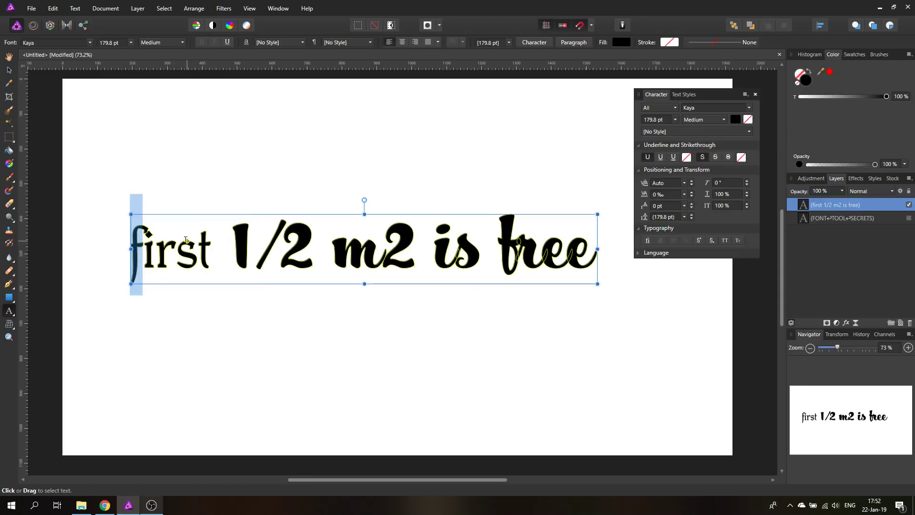
{"action": "type", "text": "F"}
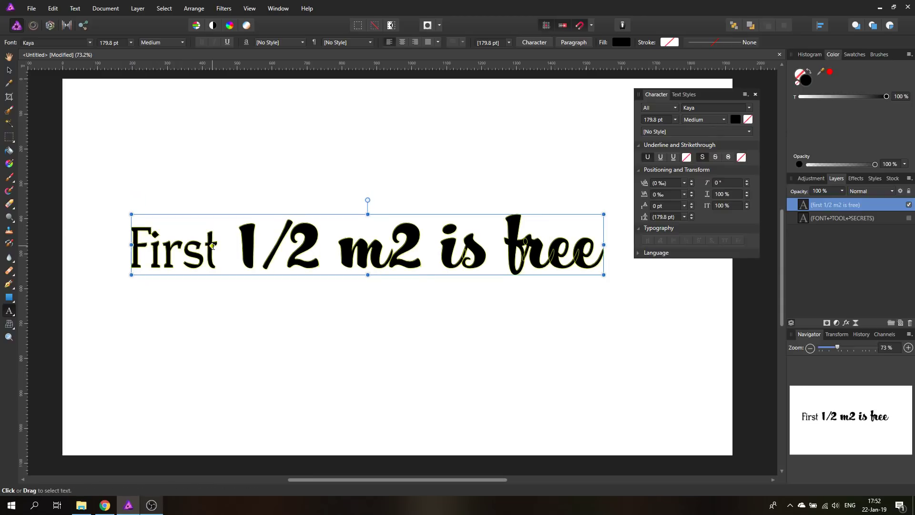
{"action": "left_click", "coordinate": [215, 244]}
{"action": "left_click_drag", "start_coordinate": [215, 244], "coordinate": [150, 244]}
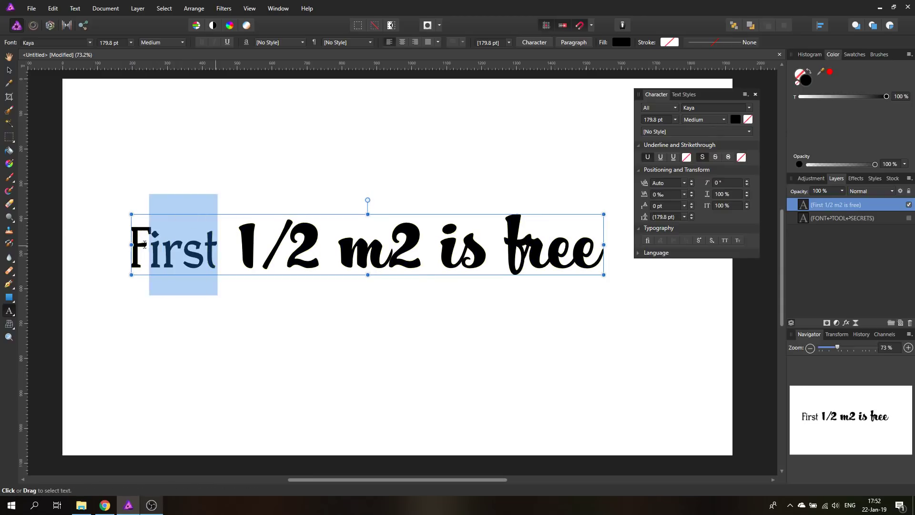
{"action": "left_click", "coordinate": [737, 240]}
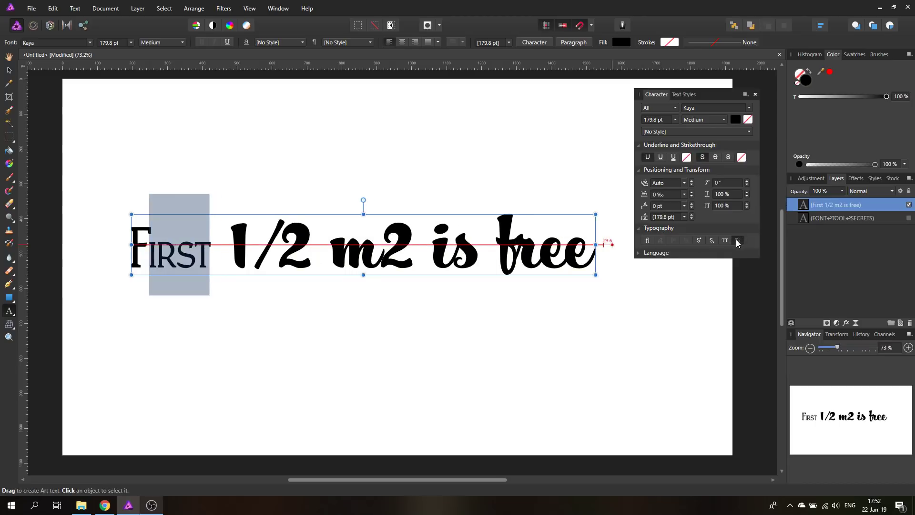
{"action": "key", "text": "Escape"}
{"action": "key", "text": "Escape"}
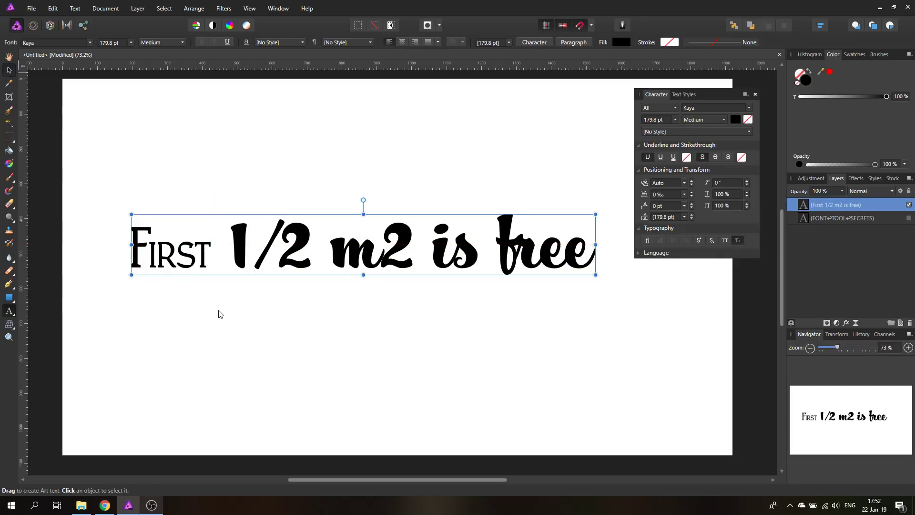
{"action": "left_click", "coordinate": [8, 337]}
{"action": "left_click_drag", "start_coordinate": [142, 250], "coordinate": [167, 264]}
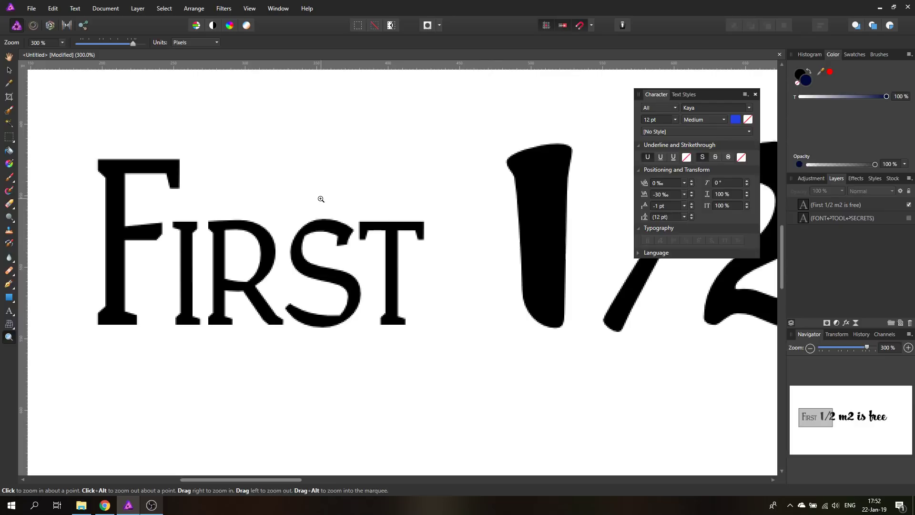
{"action": "key", "text": "ctrl+0"}
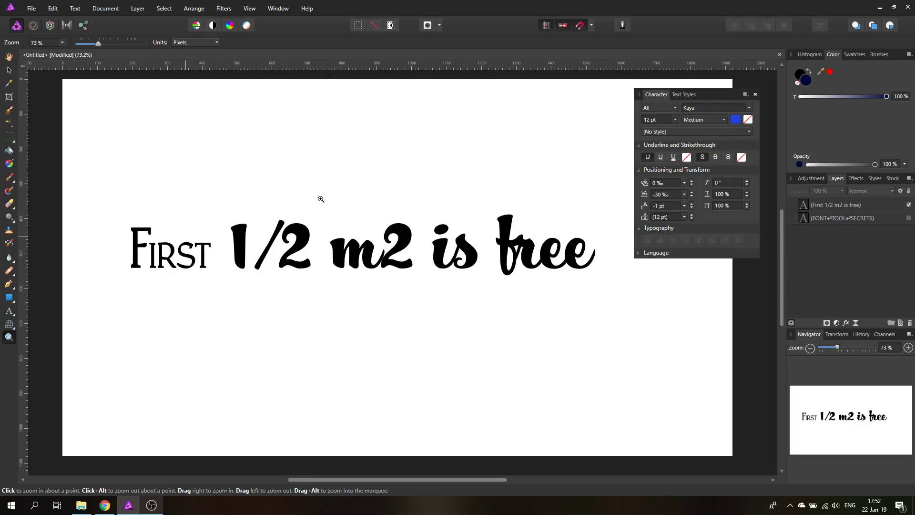
{"action": "left_click", "coordinate": [9, 70]}
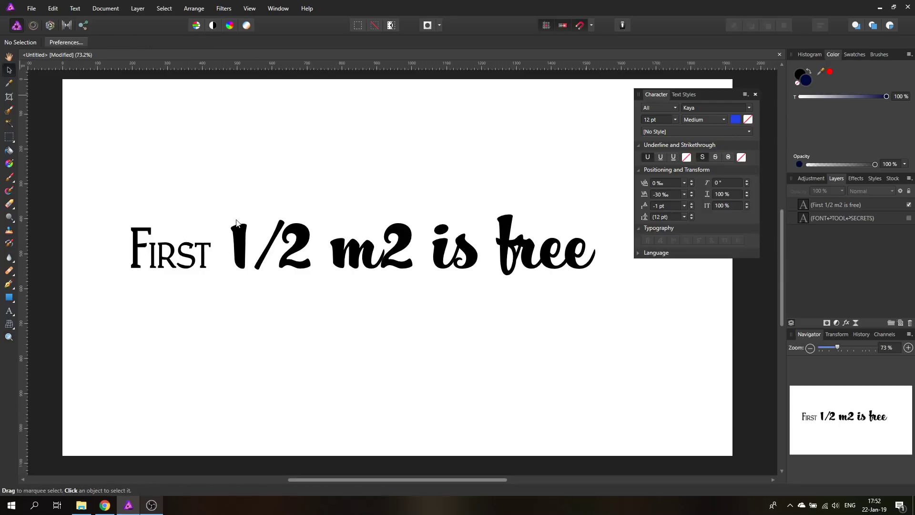
{"action": "left_click", "coordinate": [249, 253]}
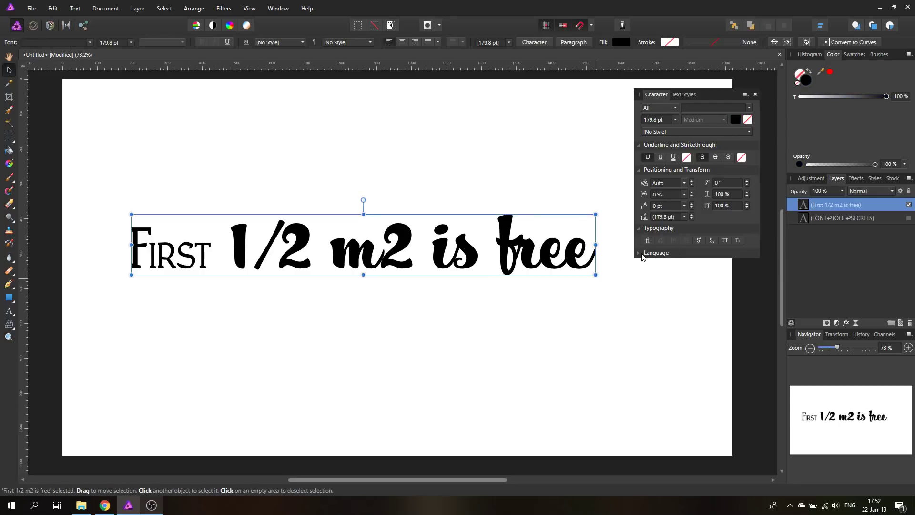
Check the Character panel's text language, leaving it as English (United States)
{"action": "left_click", "coordinate": [643, 254]}
{"action": "left_click", "coordinate": [668, 264]}
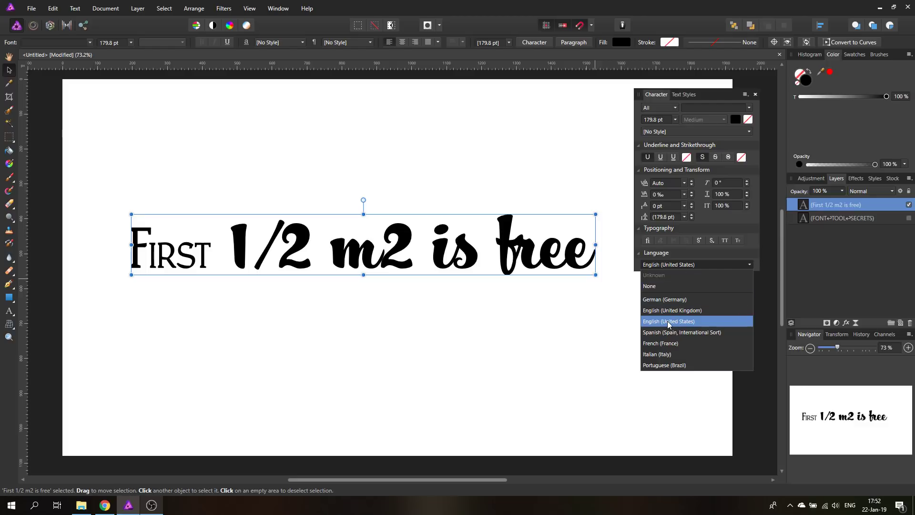
{"action": "left_click", "coordinate": [673, 266]}
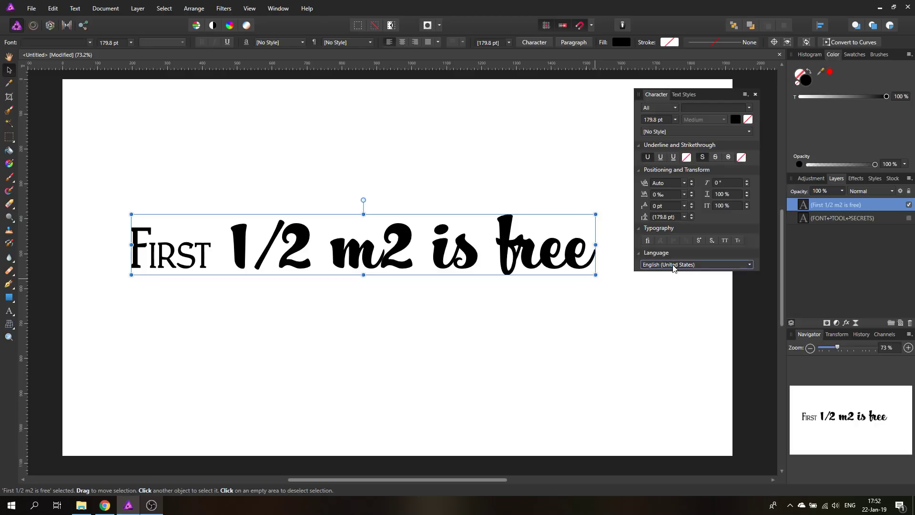